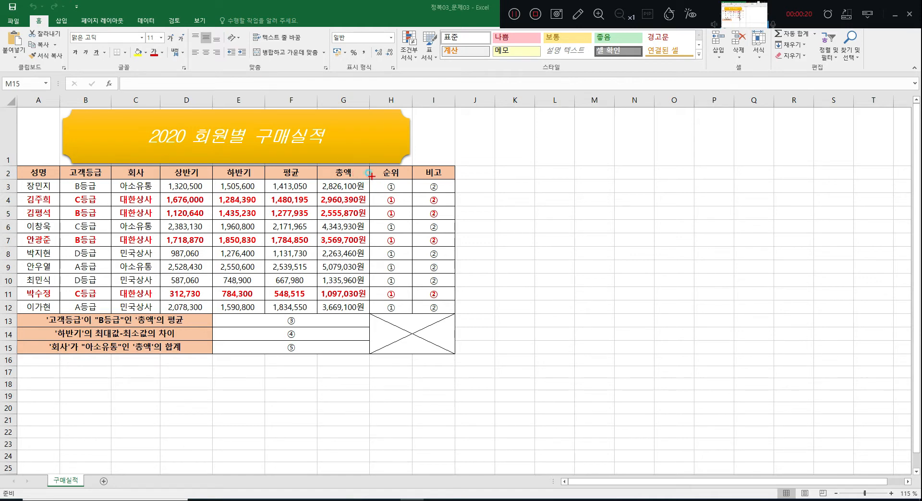
mouse_move(372, 177)
mouse_down()
mouse_move(415, 222)
mouse_move(464, 310)
mouse_up()
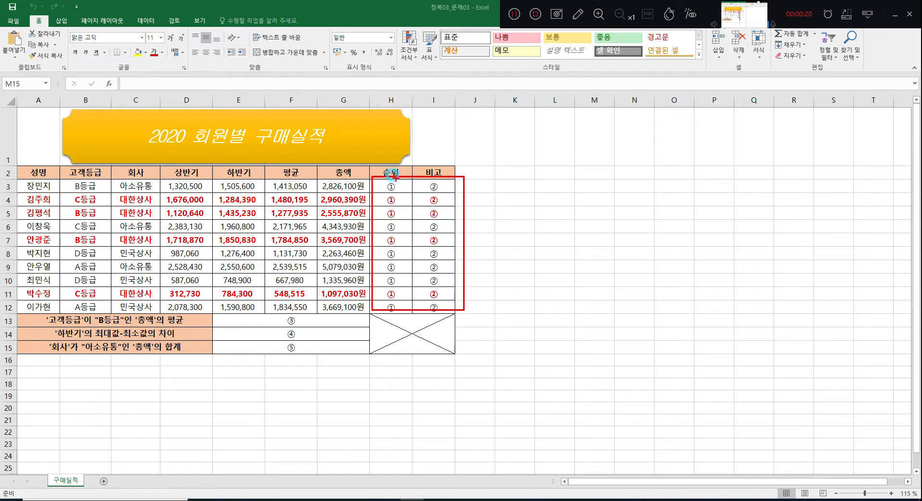
mouse_move(373, 195)
mouse_down()
mouse_move(448, 196)
mouse_move(489, 263)
mouse_move(507, 236)
mouse_up()
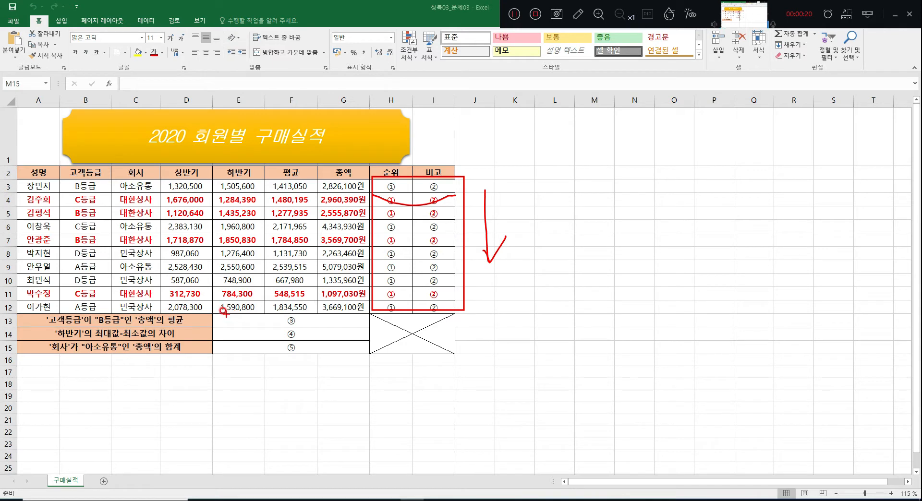
mouse_move(226, 314)
mouse_down()
mouse_move(245, 331)
mouse_move(331, 357)
mouse_move(378, 359)
mouse_up()
mouse_move(324, 315)
mouse_down()
mouse_move(339, 316)
mouse_move(327, 355)
mouse_move(339, 344)
mouse_up()
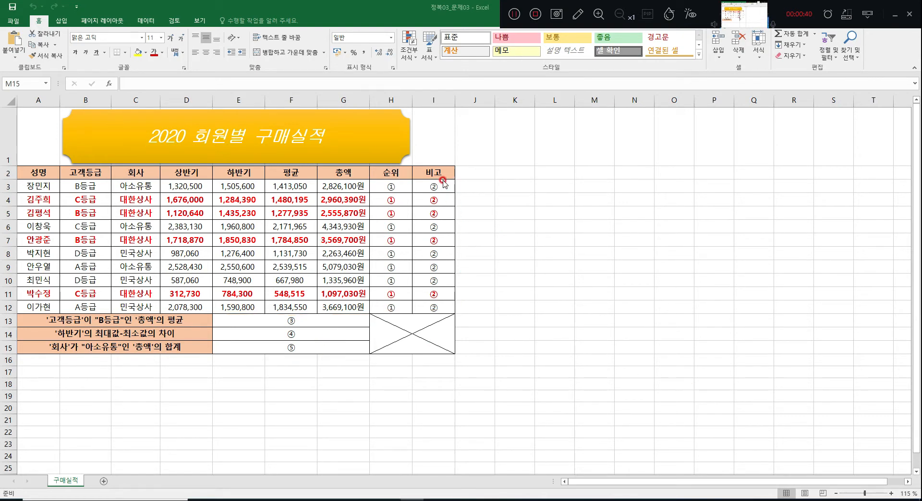
- Search for the RANK function and insert it in cell H3 of the 순위 column
click(387, 184)
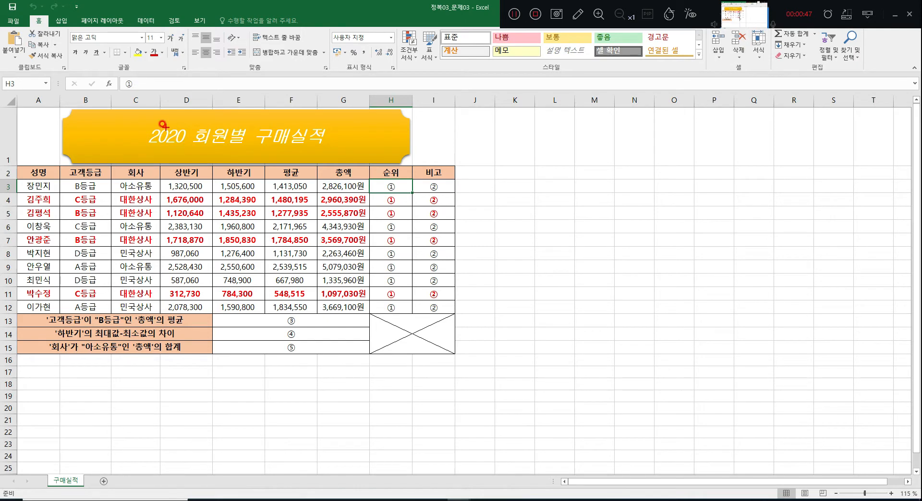
drag(113, 74, 422, 89)
click(107, 83)
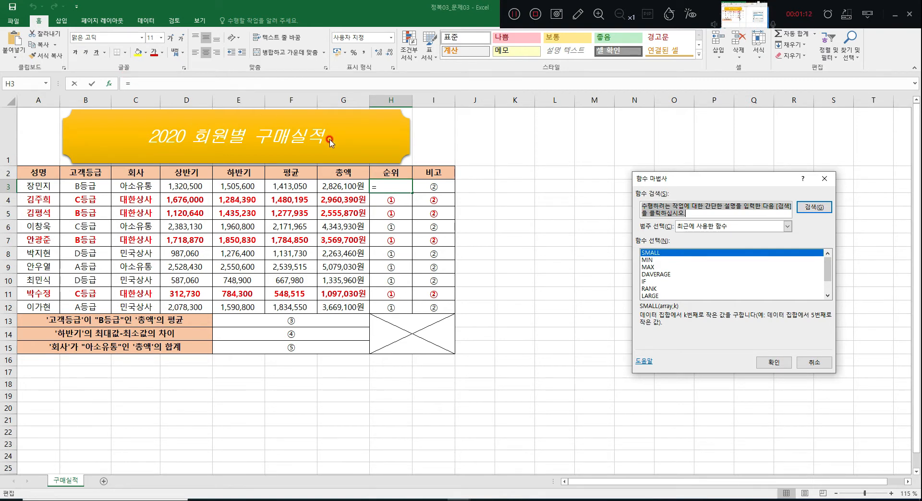
key(BackSpace)
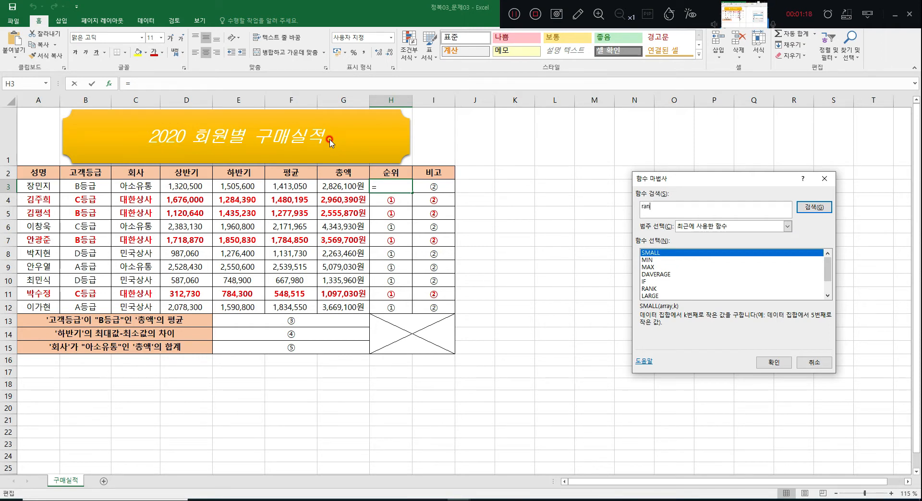
click(814, 208)
click(773, 362)
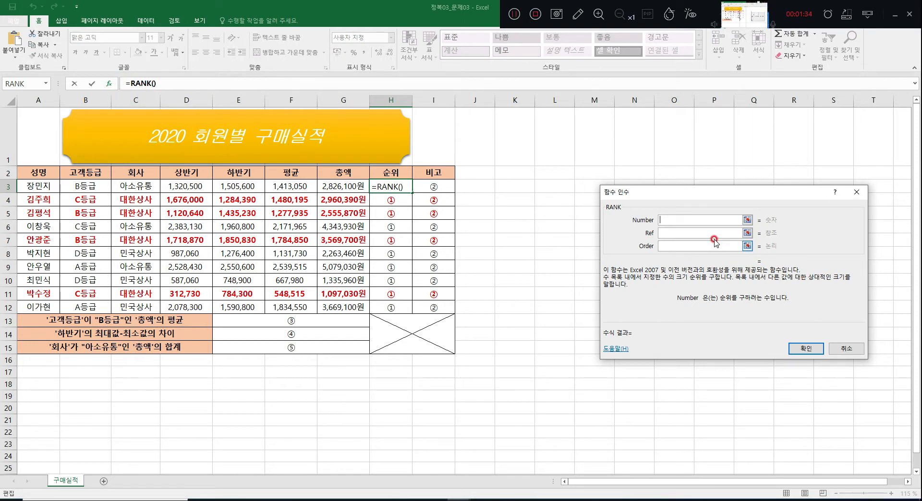
- Set the RANK function's Number argument to cell F3, the first value in the 평균 column
click(680, 233)
click(682, 246)
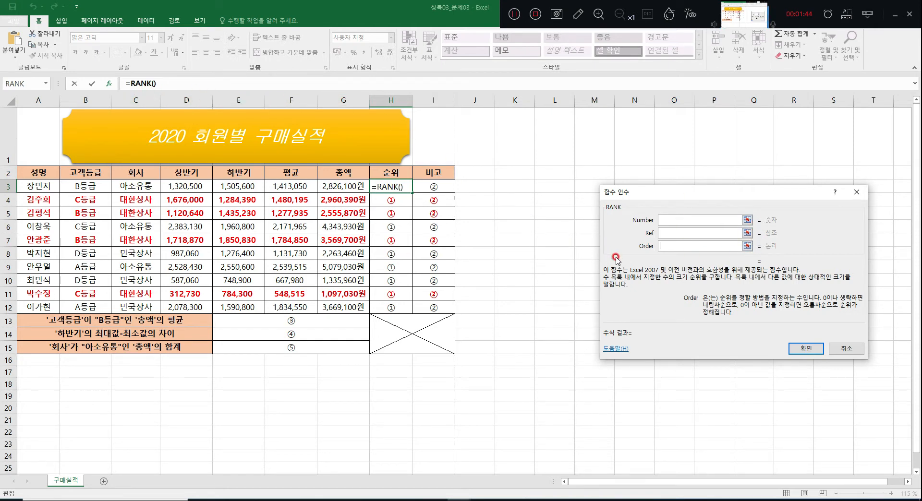
click(664, 221)
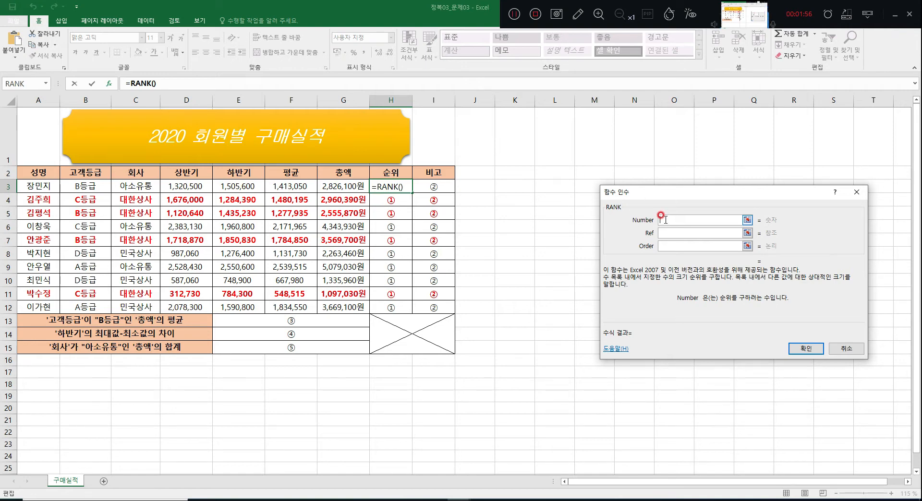
click(291, 187)
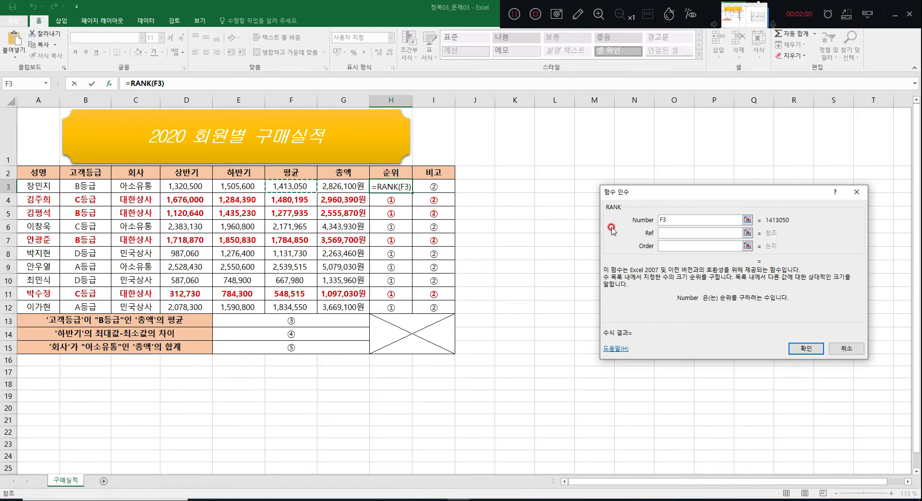
- Set the RANK function's Ref argument to the 평균 values as the absolute range $F$3:$F$12
click(668, 233)
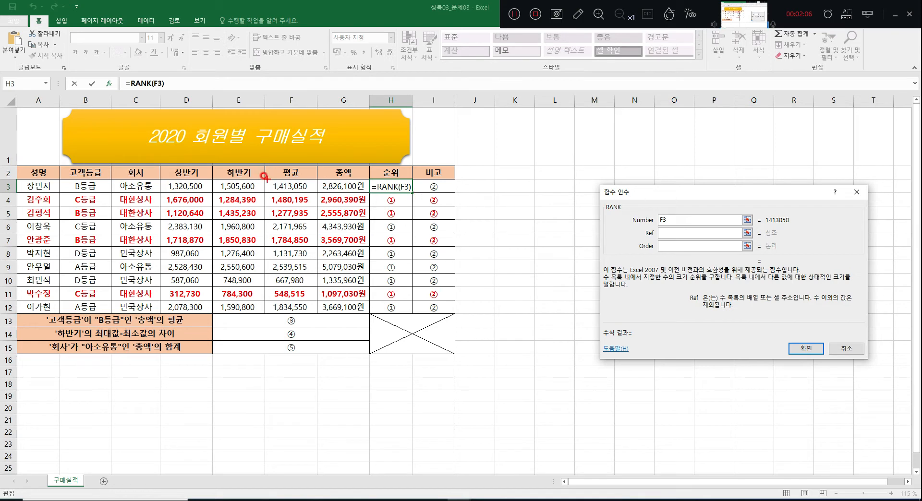
drag(267, 180, 319, 191)
mouse_move(271, 177)
mouse_down()
mouse_move(293, 195)
mouse_move(312, 313)
mouse_up()
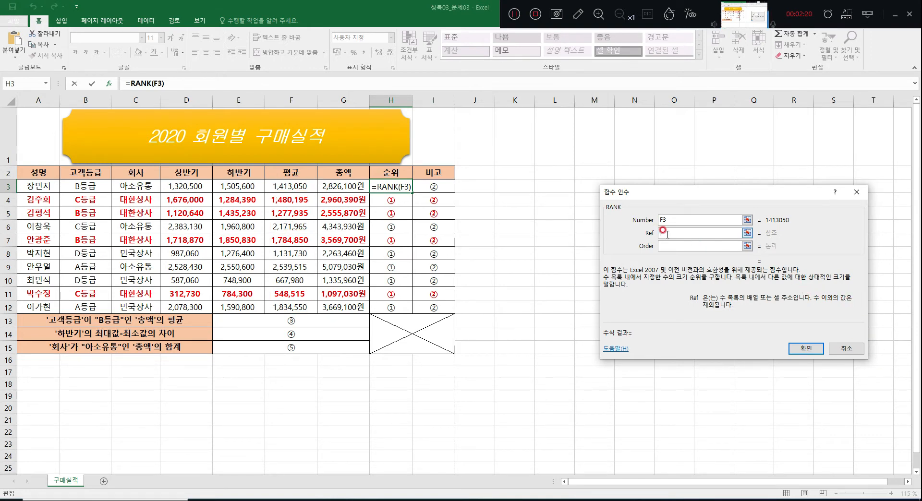
click(665, 233)
drag(283, 183, 290, 307)
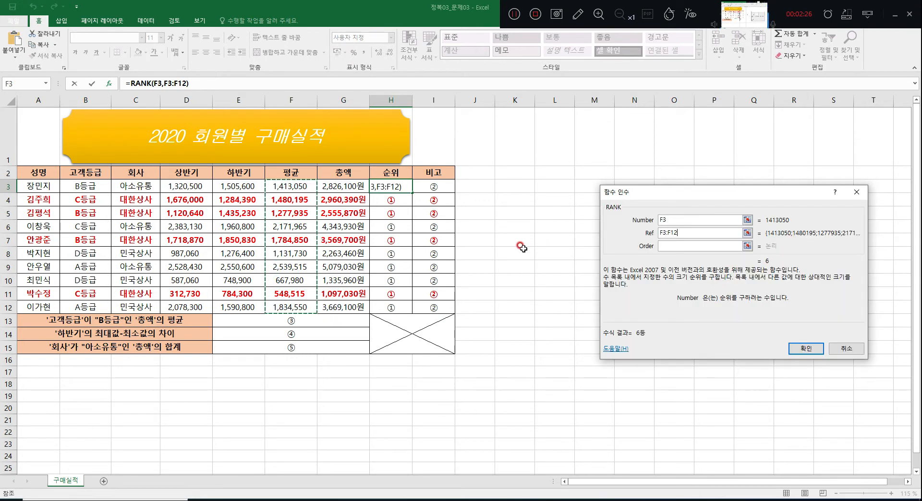
click(668, 219)
click(292, 188)
drag(690, 233, 659, 233)
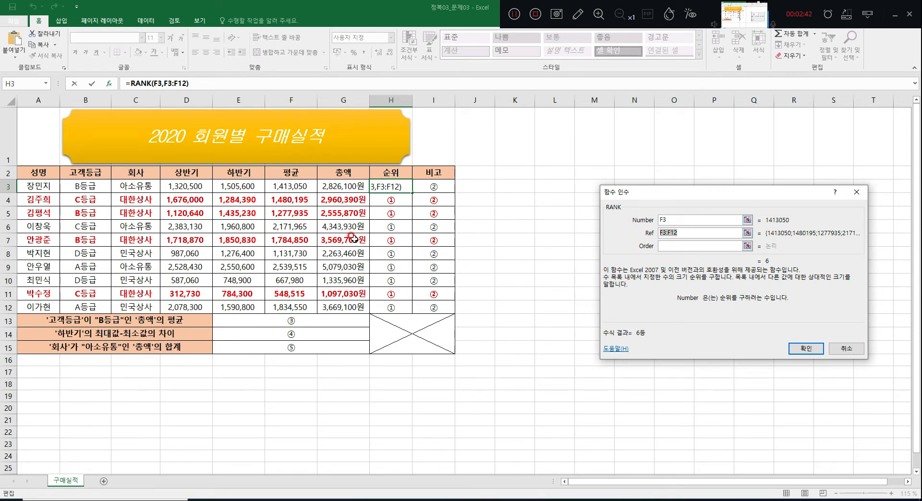
key(F4)
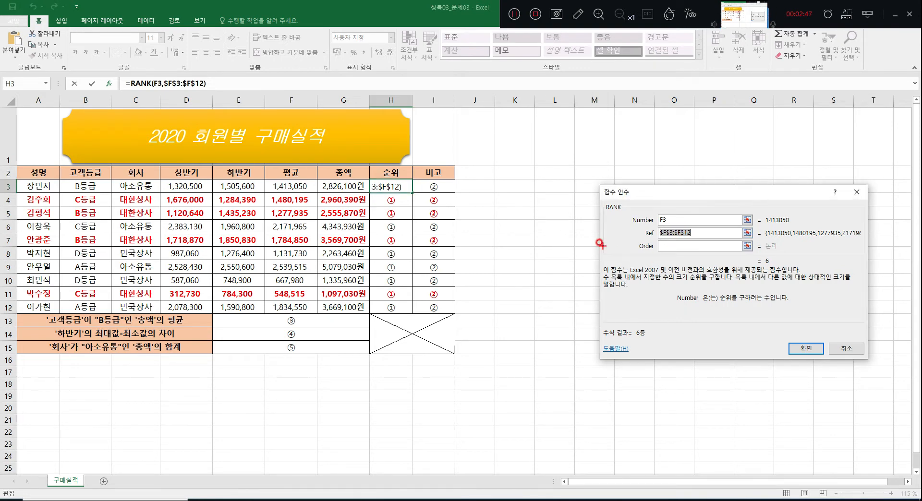
mouse_move(640, 230)
mouse_down()
mouse_move(620, 235)
mouse_move(639, 224)
mouse_move(619, 220)
mouse_move(607, 244)
mouse_move(633, 233)
mouse_move(626, 257)
mouse_up()
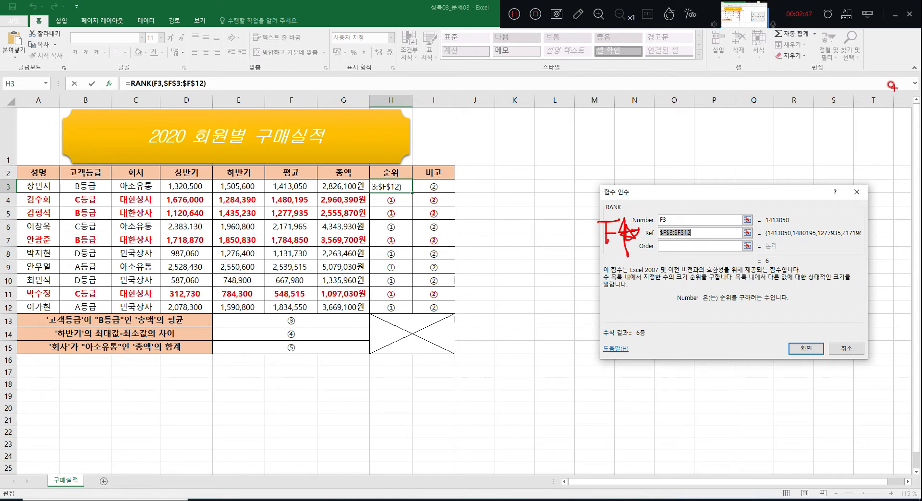
key(Escape)
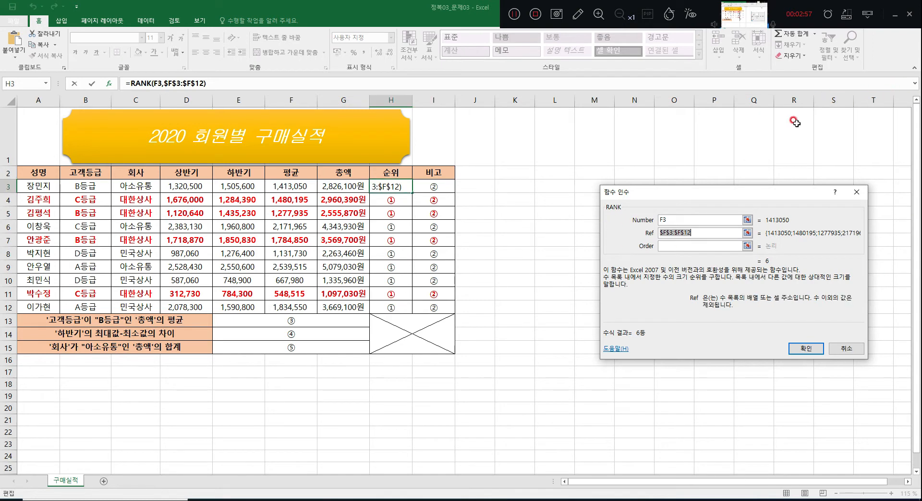
- Complete the RANK function with Order 0 and copy the formula from H3 down through H12
click(672, 246)
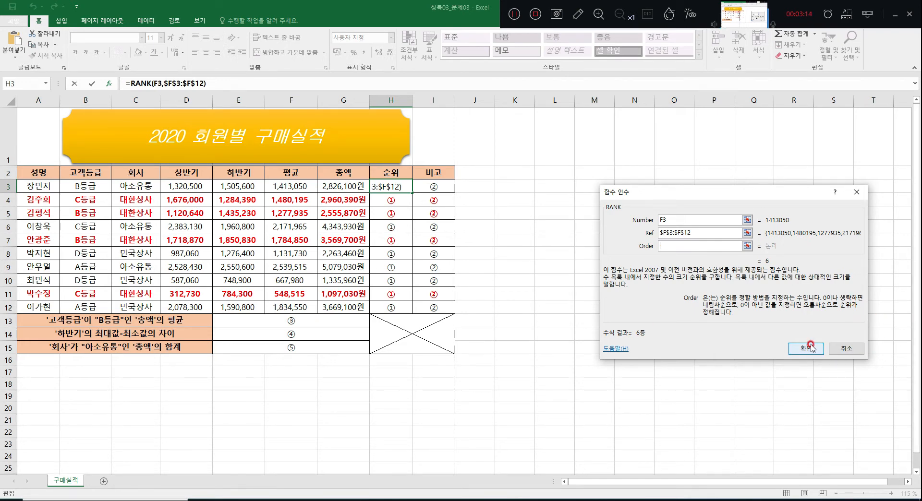
text(0)
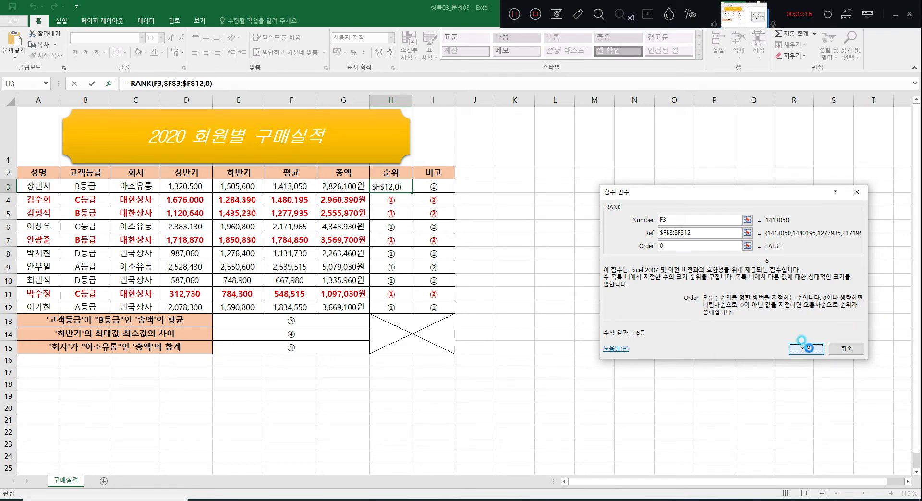
click(807, 348)
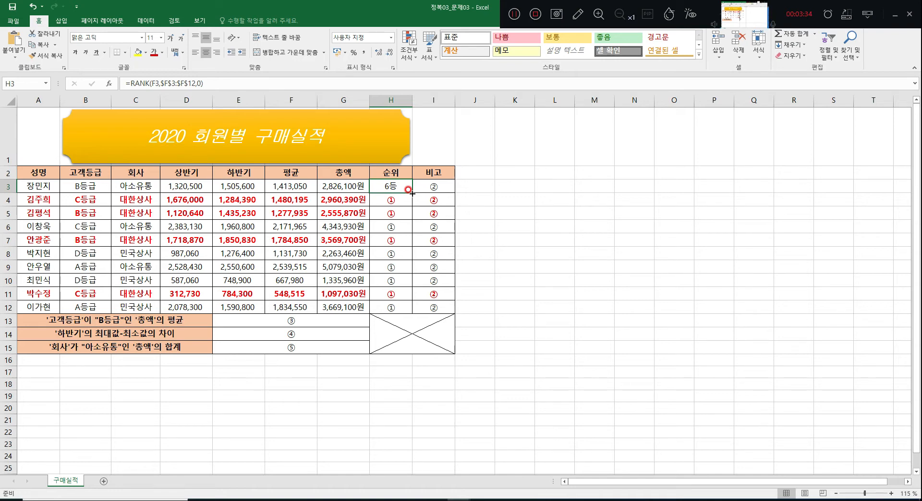
drag(412, 193, 418, 308)
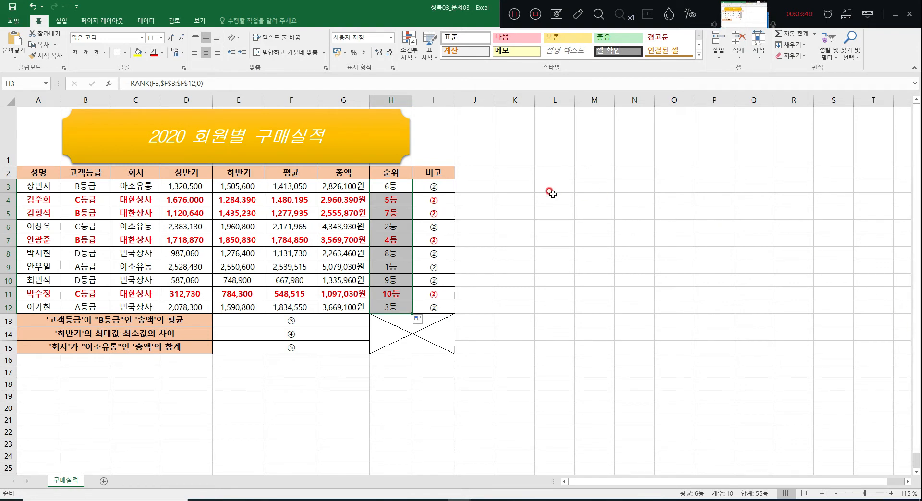
- Search for the IF function and insert it in cell I3 of the 비고 column
click(436, 186)
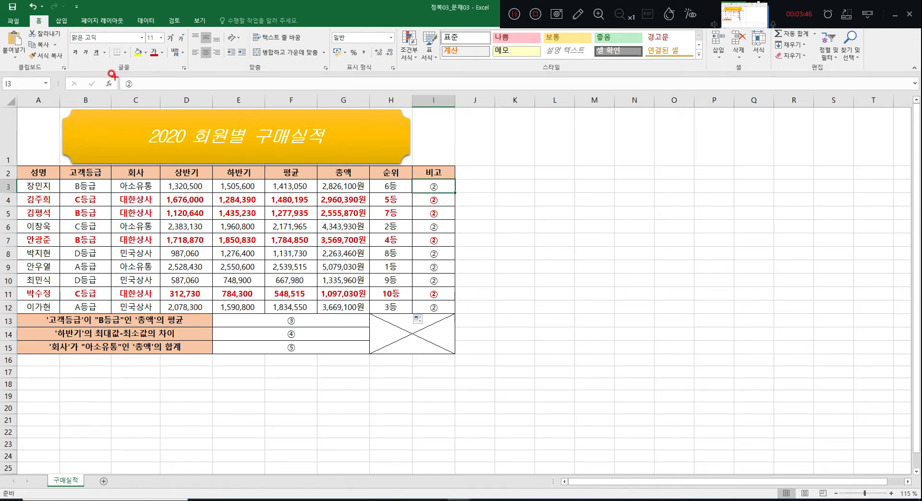
drag(112, 75, 373, 99)
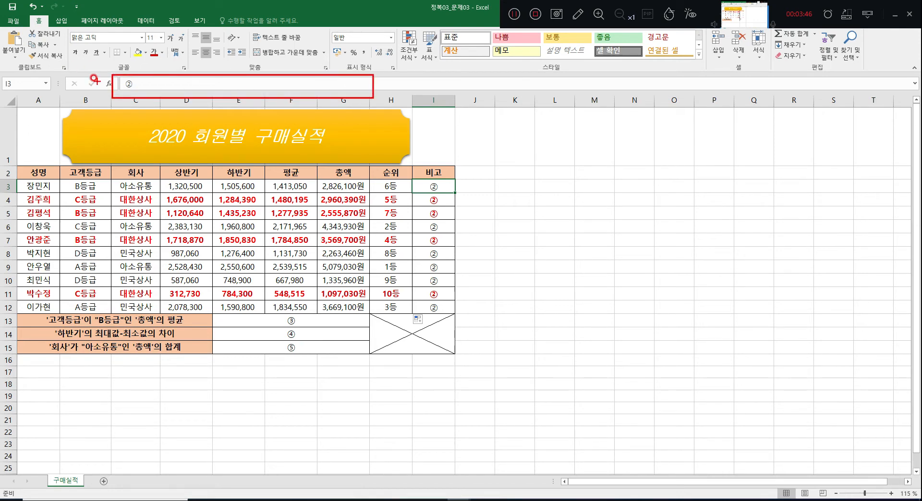
drag(104, 77, 120, 79)
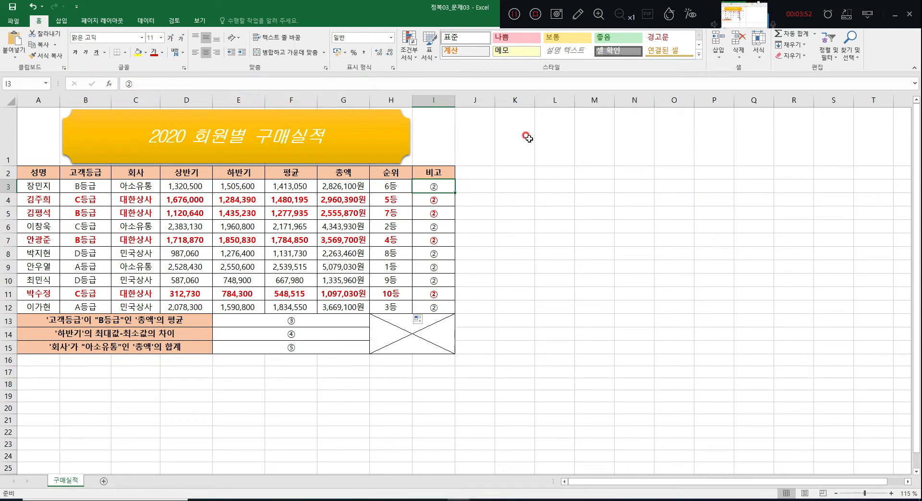
click(111, 84)
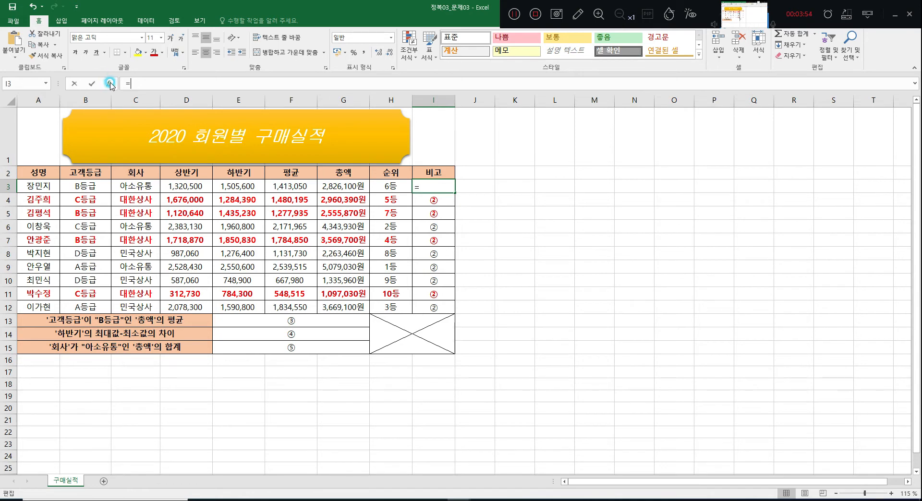
click(656, 210)
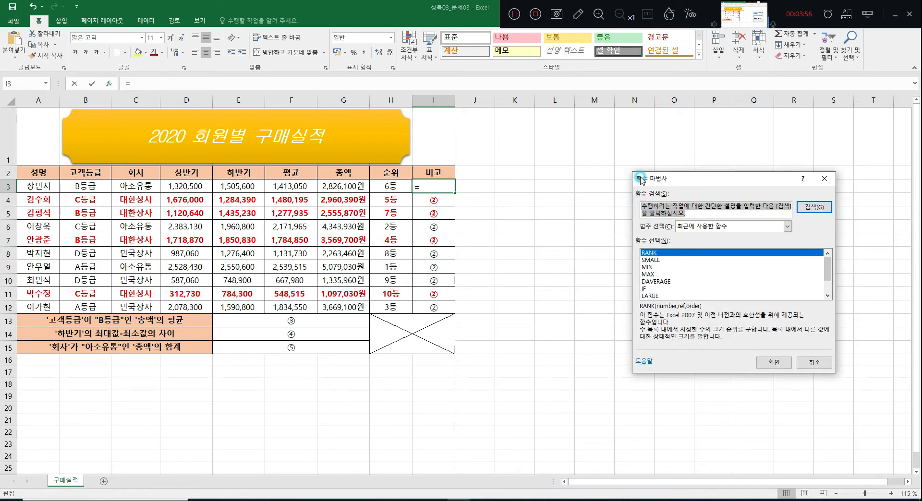
click(655, 174)
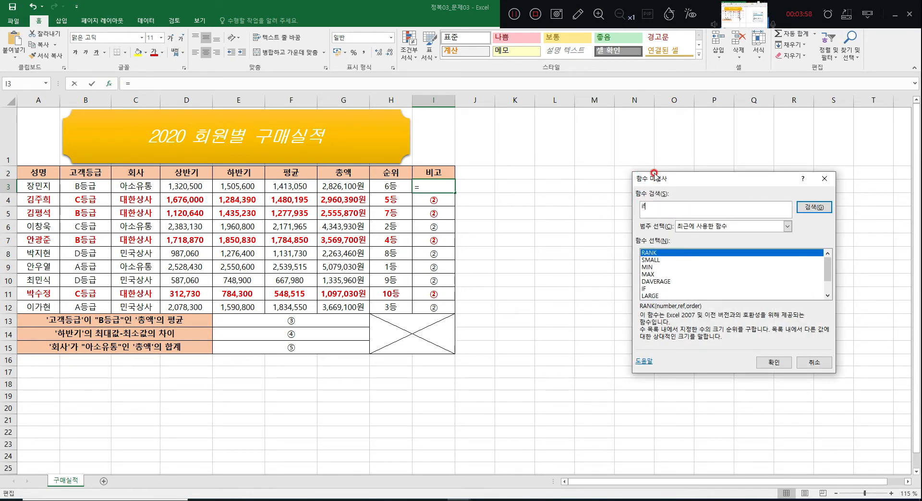
key(Return)
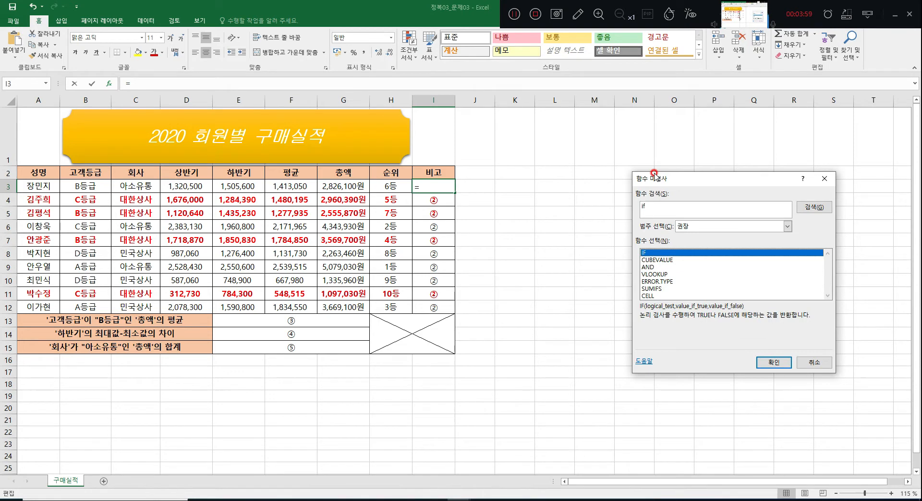
click(776, 363)
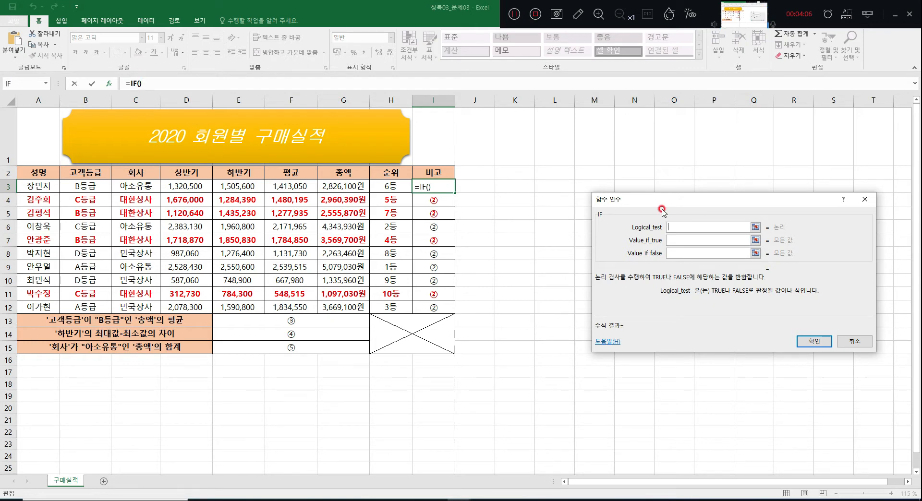
click(671, 240)
click(670, 253)
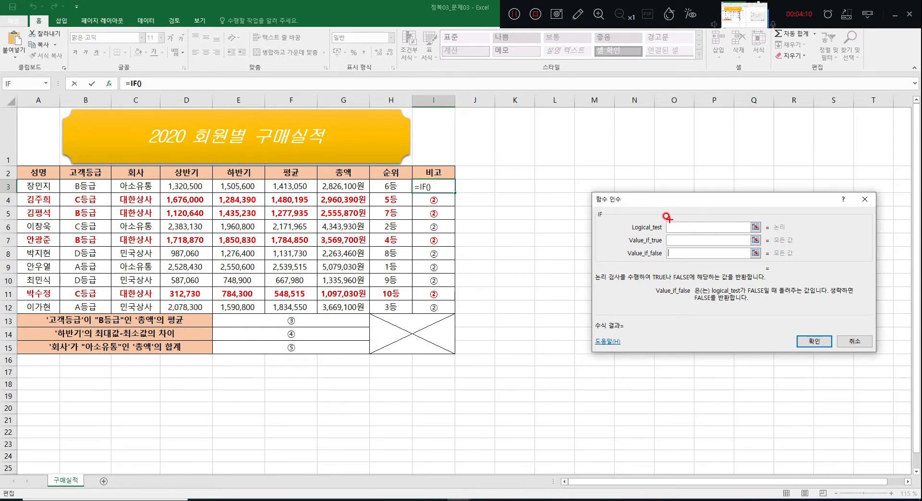
mouse_move(671, 228)
mouse_down()
mouse_move(778, 234)
mouse_move(775, 241)
mouse_up()
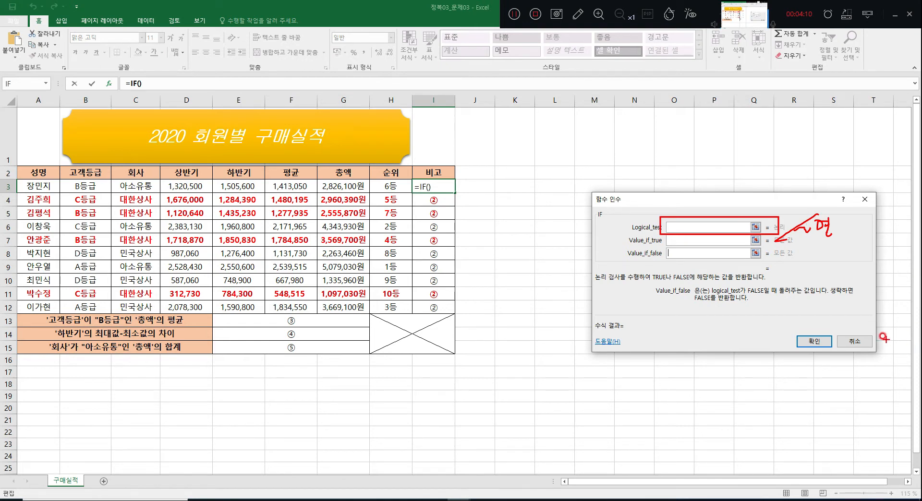
mouse_move(732, 196)
mouse_down()
mouse_move(734, 206)
mouse_move(747, 197)
mouse_up()
mouse_move(617, 235)
mouse_down()
mouse_move(619, 245)
mouse_move(625, 224)
mouse_up()
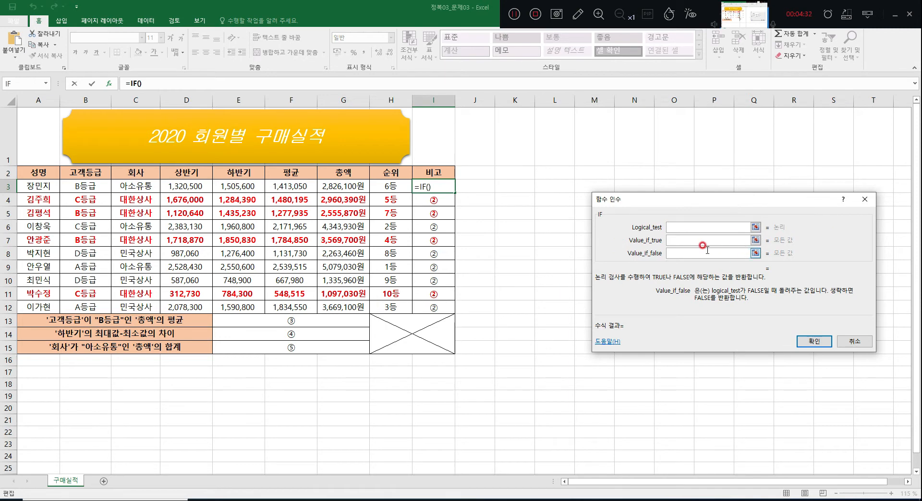
- Set the IF function's Value_if_true argument to "우수고객"
click(669, 255)
click(695, 240)
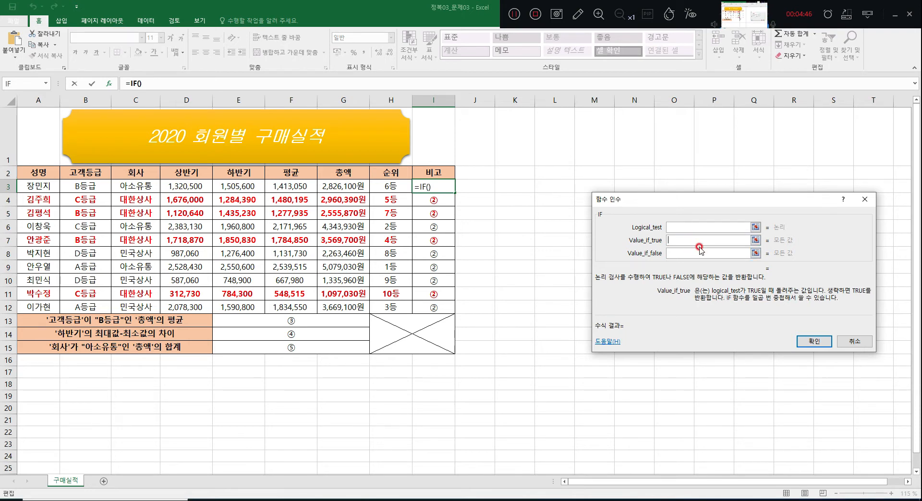
text("우수고객")
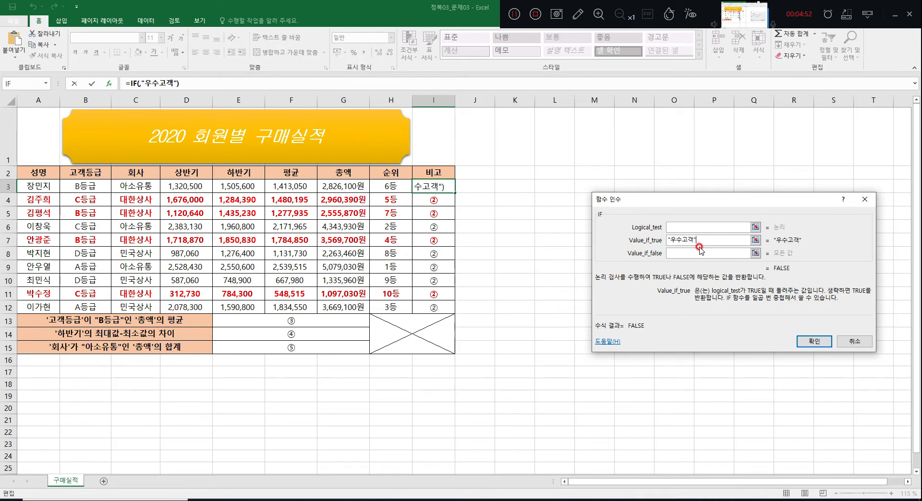
click(673, 251)
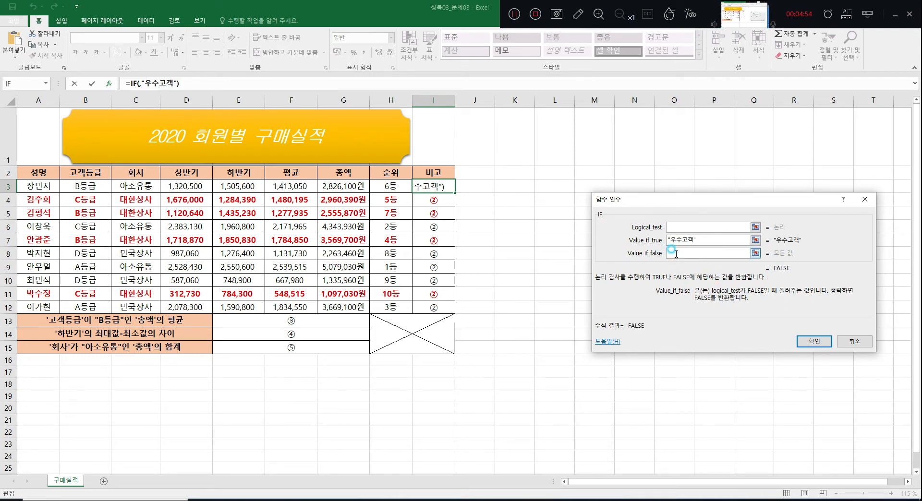
- Set the IF function's Value_if_false argument to "" and its Logical_test argument to G3>=3000000
text("")
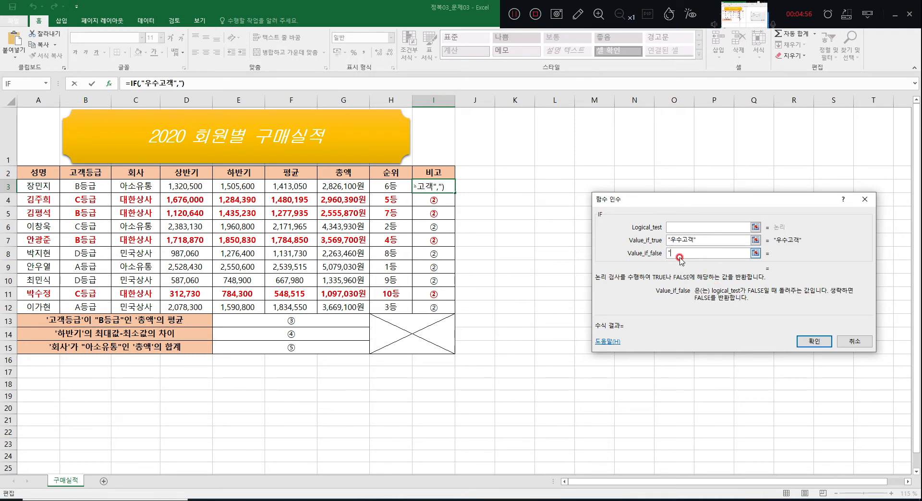
click(684, 229)
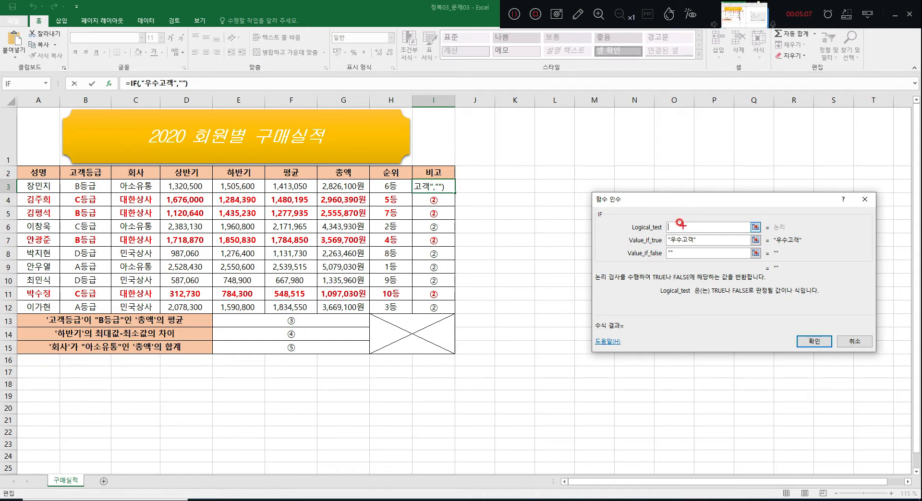
drag(315, 180, 368, 192)
click(673, 224)
click(340, 183)
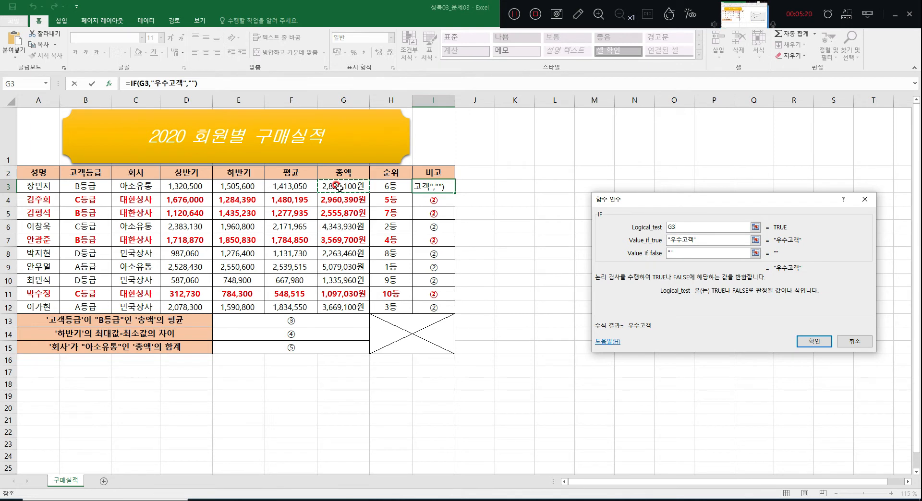
text(>=)
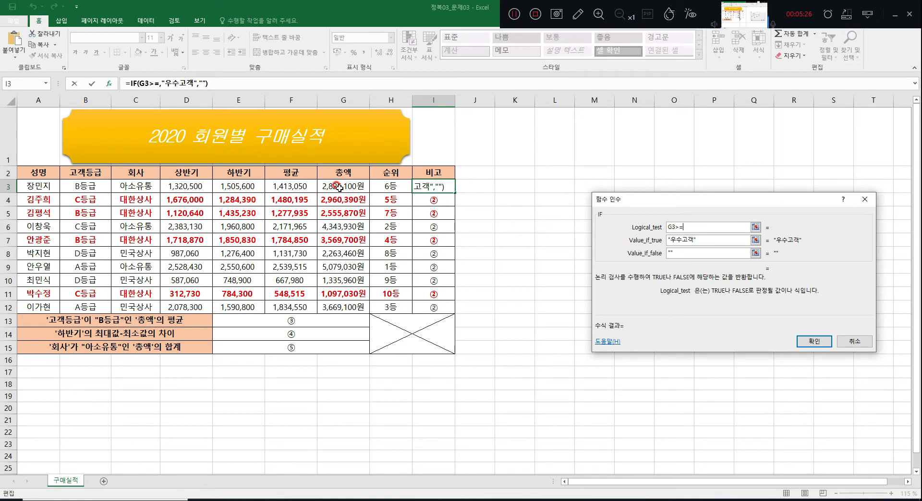
text(3)
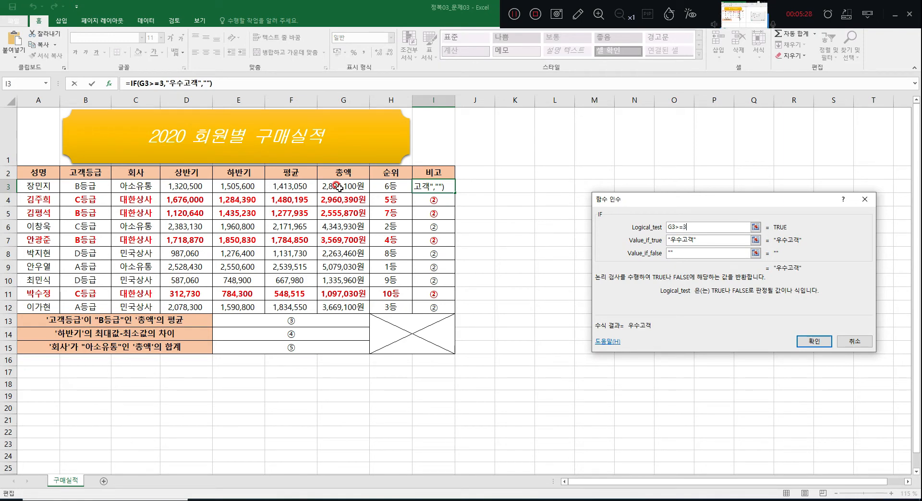
text(000000)
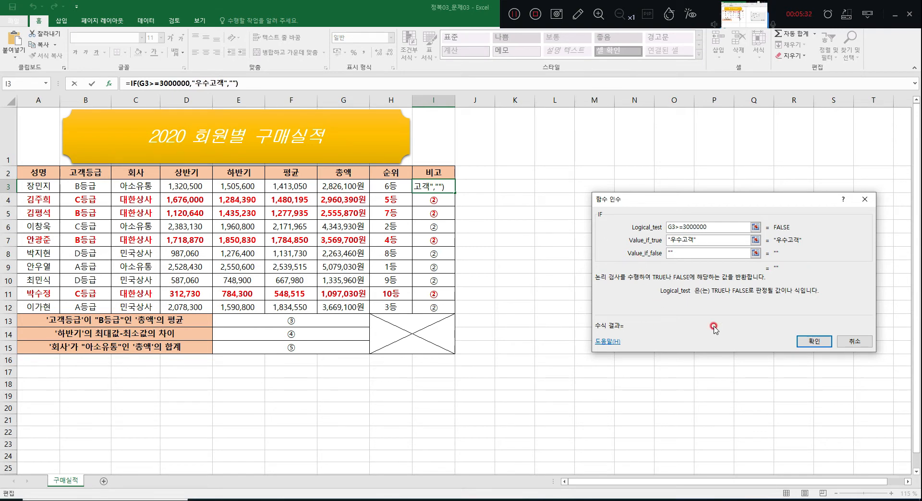
- Complete the IF function and copy the formula from I3 down through I12
click(815, 341)
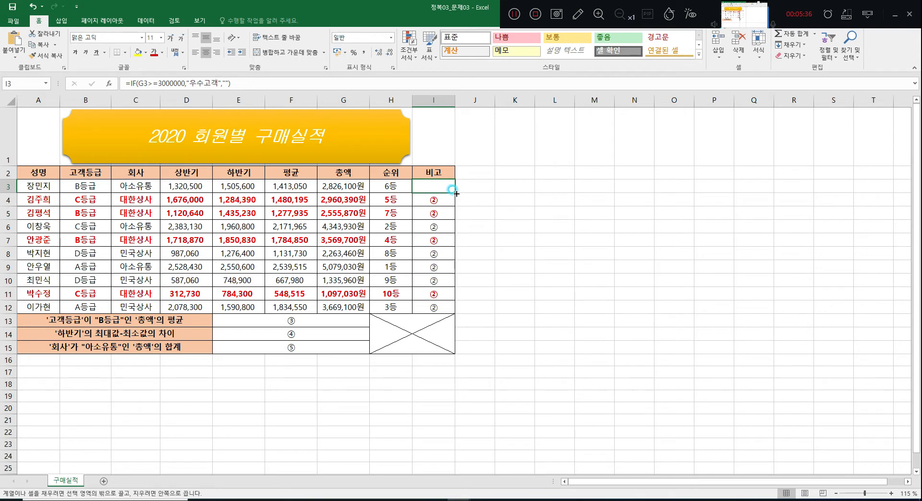
drag(456, 193, 456, 311)
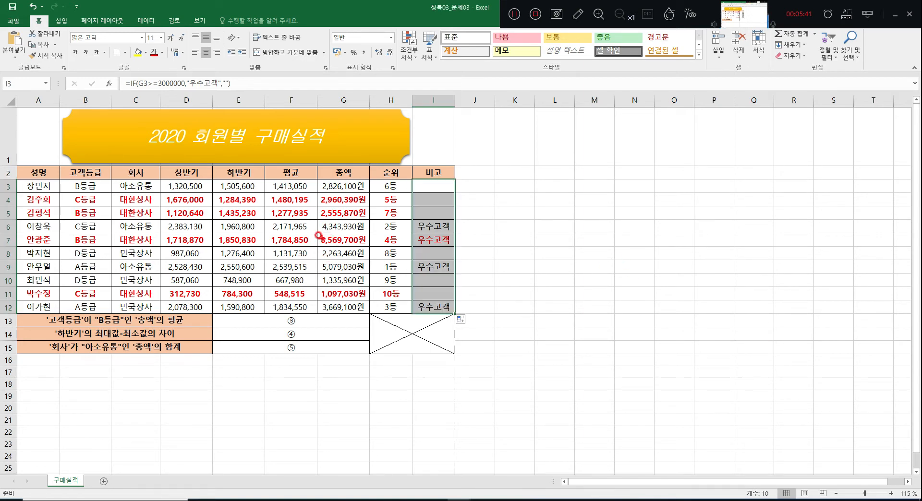
mouse_move(317, 234)
mouse_down()
mouse_move(346, 243)
mouse_move(317, 236)
mouse_move(370, 237)
mouse_move(315, 222)
mouse_move(322, 227)
mouse_up()
mouse_move(329, 264)
mouse_down()
mouse_move(321, 277)
mouse_move(327, 262)
mouse_up()
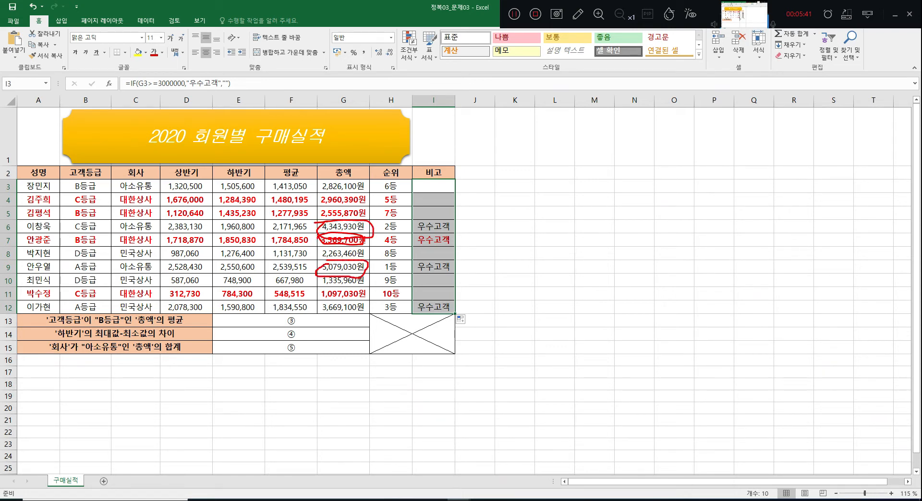
mouse_move(360, 291)
mouse_down()
mouse_move(331, 300)
mouse_move(355, 314)
mouse_move(361, 295)
mouse_up()
drag(455, 221, 467, 231)
drag(455, 261, 466, 259)
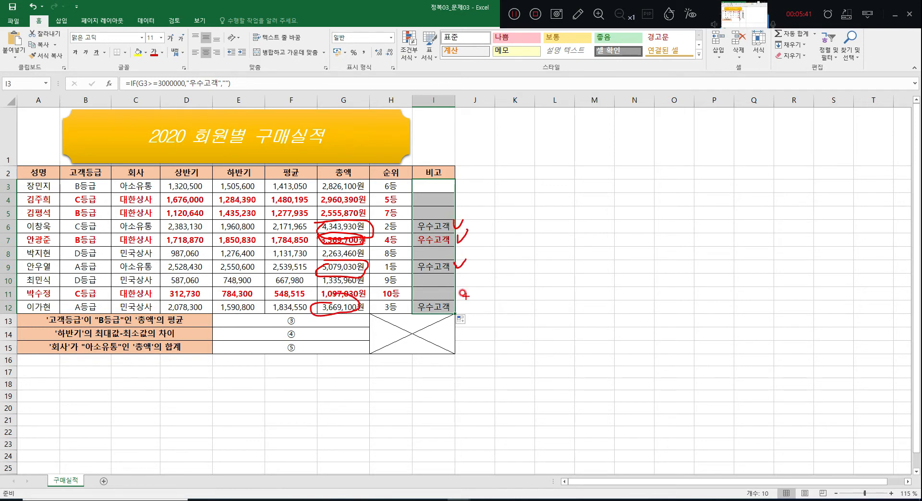
drag(450, 302, 464, 296)
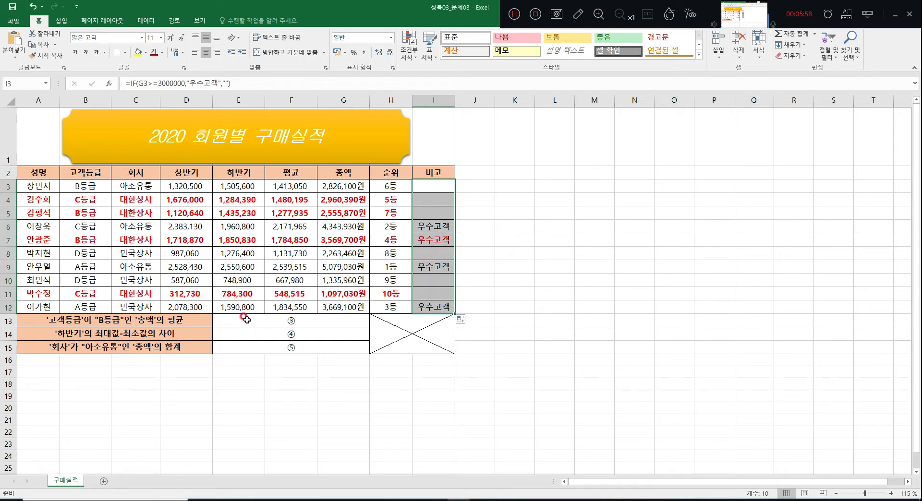
- Search for the DAVERAGE function and insert it in cell E13 for the "B등급" 총액 average
click(245, 320)
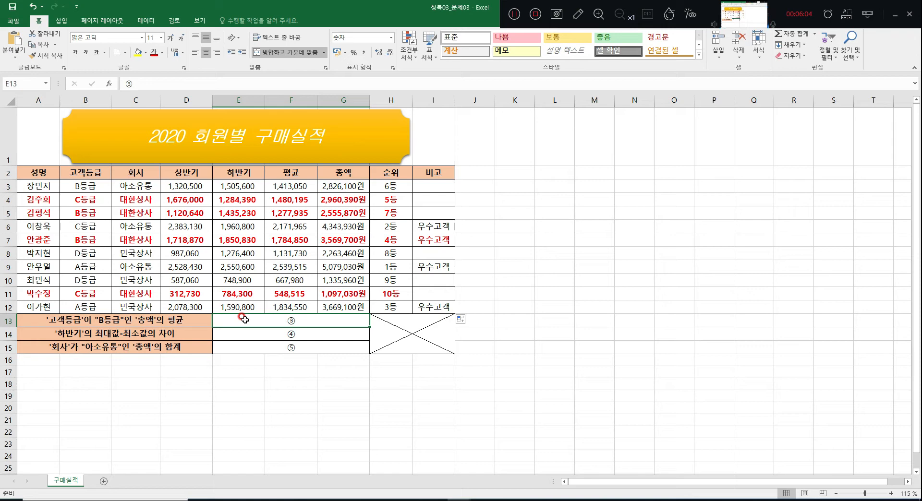
click(109, 84)
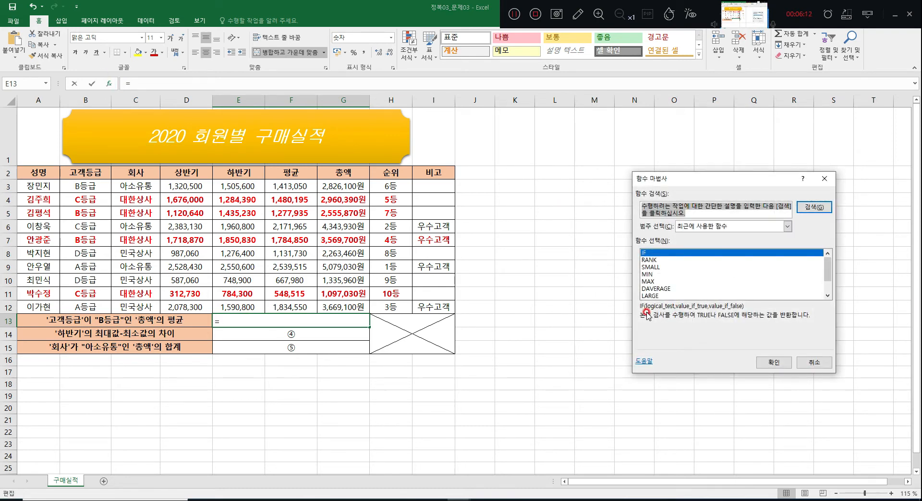
text(ㅇ)
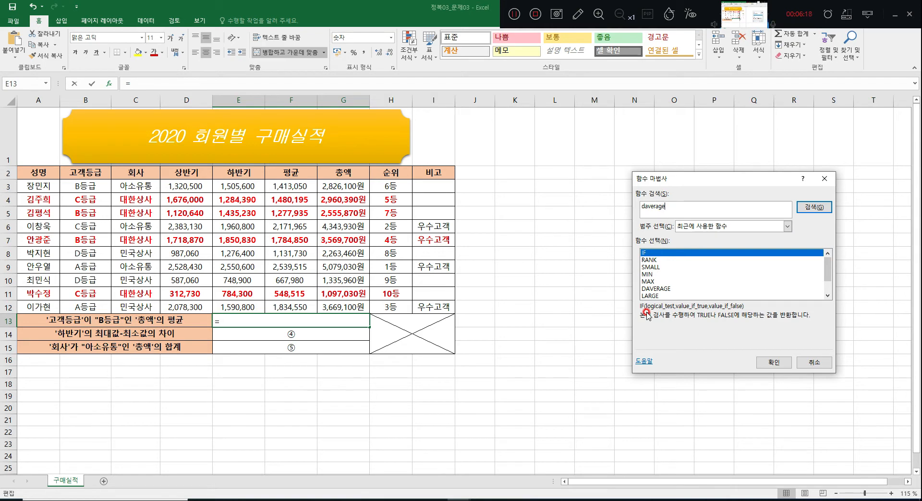
text(average)
click(819, 208)
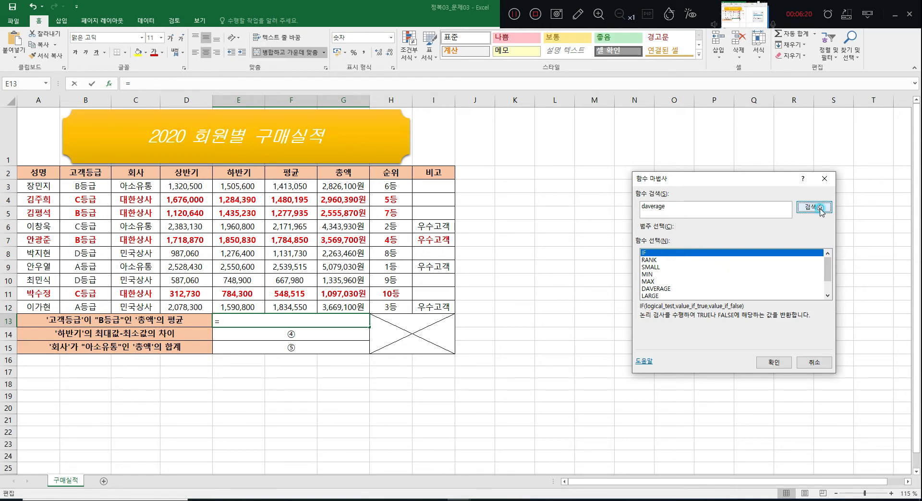
click(773, 362)
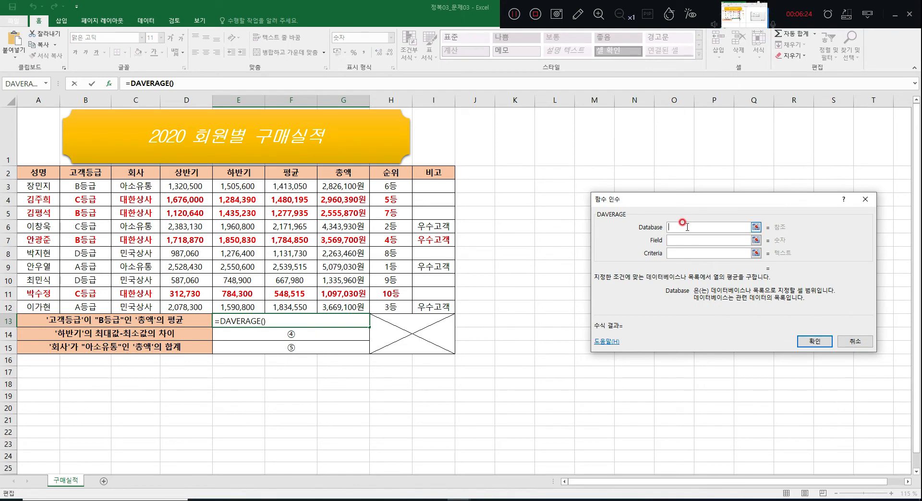
key(Tab)
key(Tab)
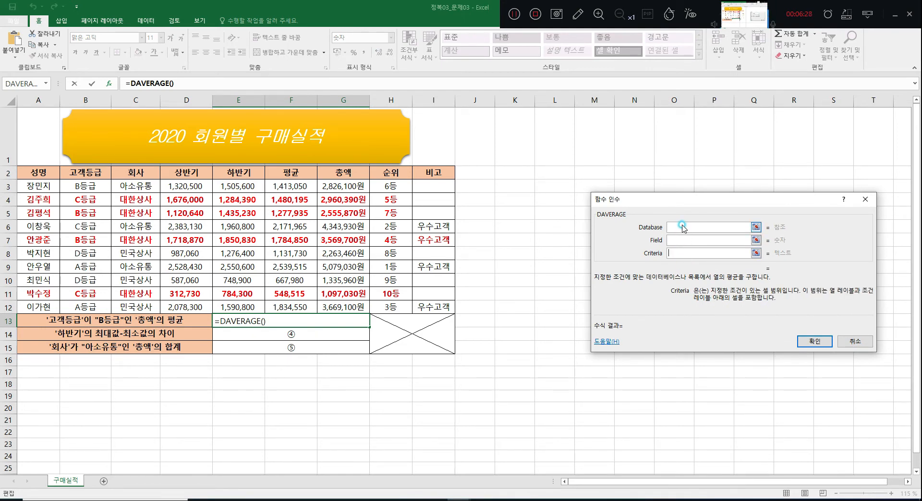
click(712, 227)
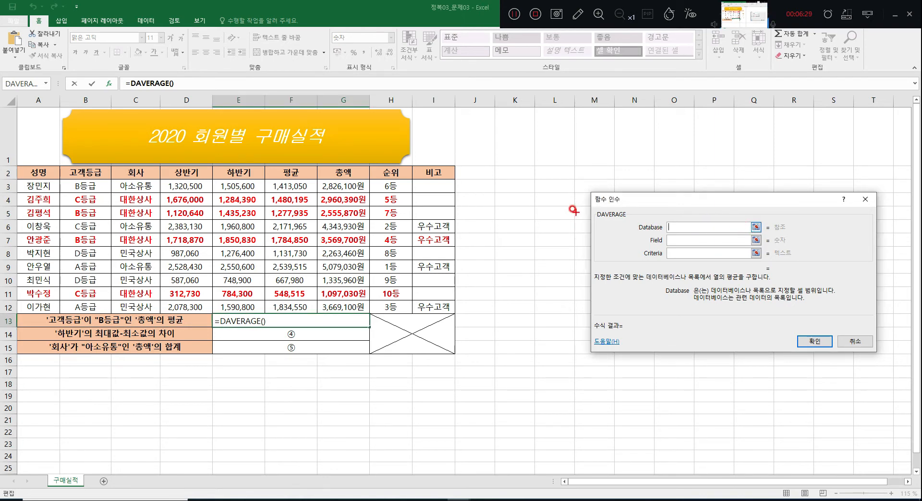
drag(591, 208, 604, 223)
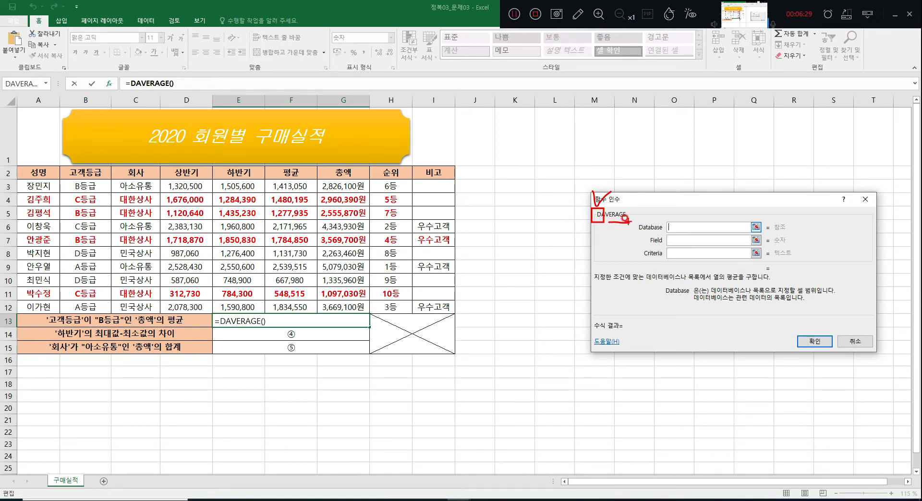
mouse_move(639, 236)
mouse_down()
mouse_move(664, 234)
mouse_move(680, 194)
mouse_move(698, 188)
mouse_move(701, 204)
mouse_up()
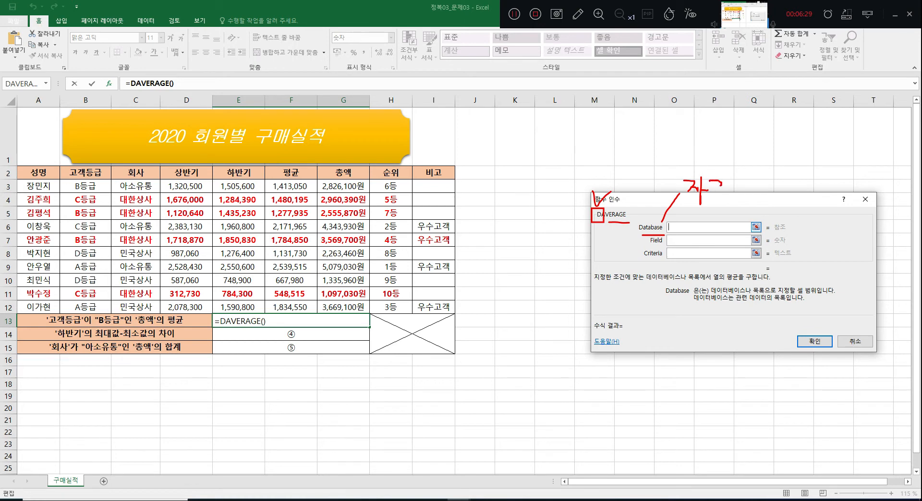
mouse_move(724, 200)
mouse_down()
mouse_move(748, 206)
mouse_move(767, 190)
mouse_move(777, 209)
mouse_up()
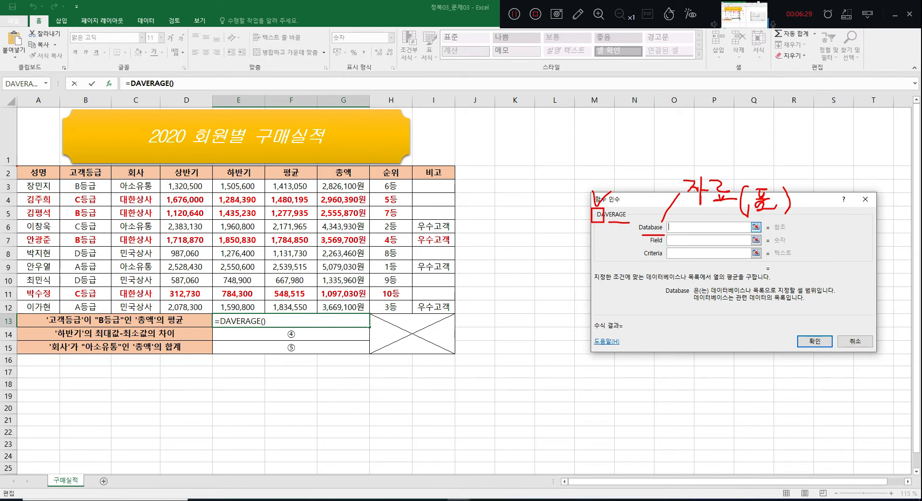
mouse_move(17, 166)
mouse_down()
mouse_move(158, 248)
mouse_move(374, 284)
mouse_move(446, 302)
mouse_move(455, 313)
mouse_up()
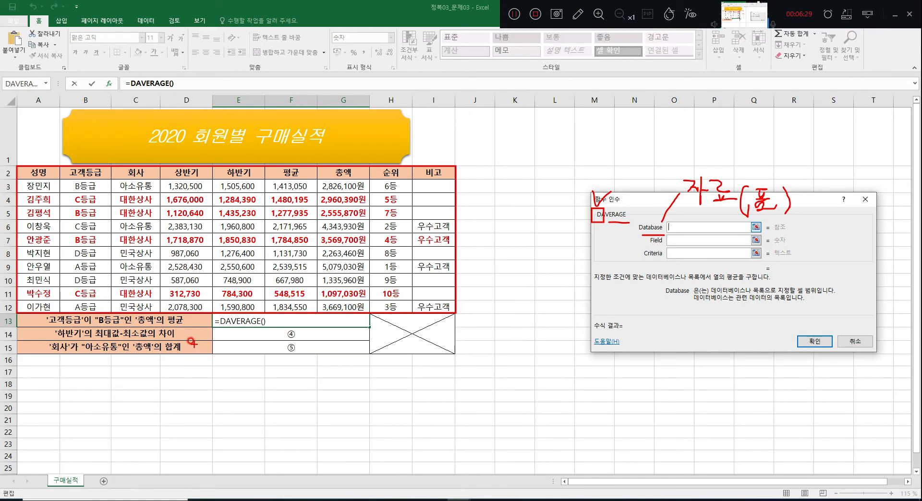
mouse_move(207, 328)
mouse_down()
mouse_move(222, 316)
mouse_move(205, 344)
mouse_up()
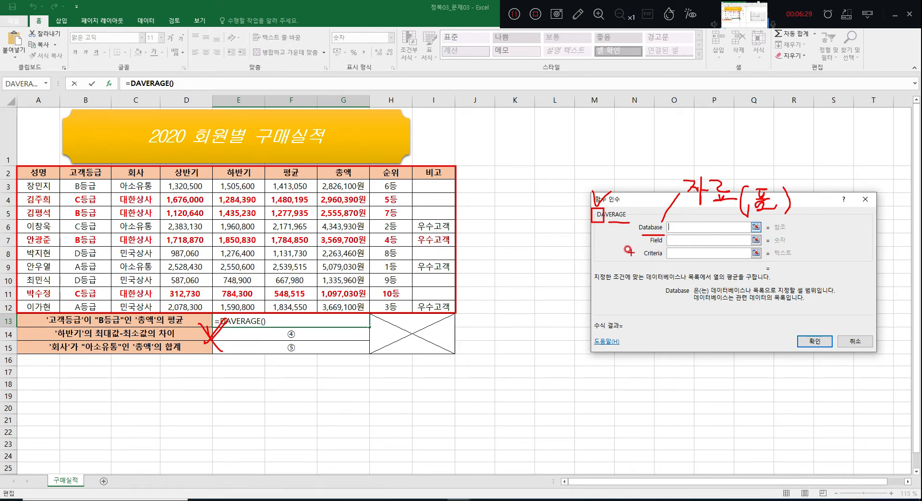
drag(645, 246, 660, 245)
drag(27, 168, 46, 273)
drag(70, 168, 105, 265)
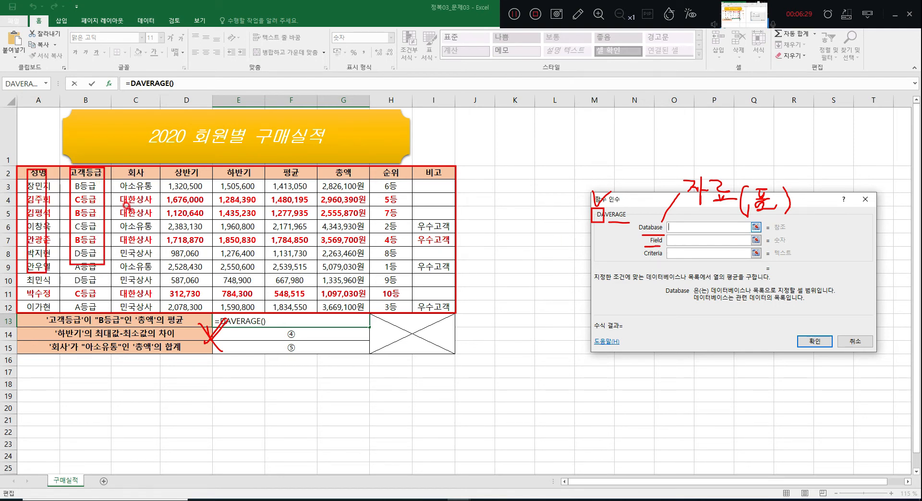
drag(124, 167, 149, 297)
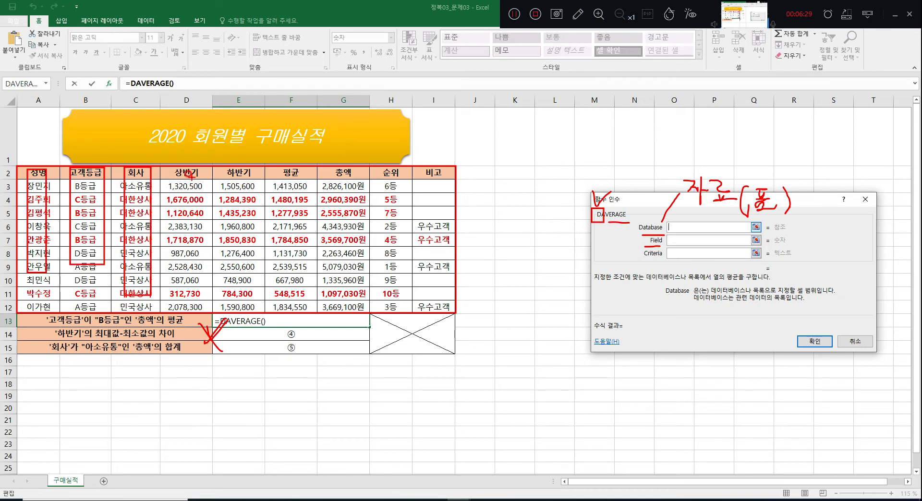
mouse_move(183, 168)
mouse_down()
mouse_move(183, 294)
mouse_move(208, 168)
mouse_up()
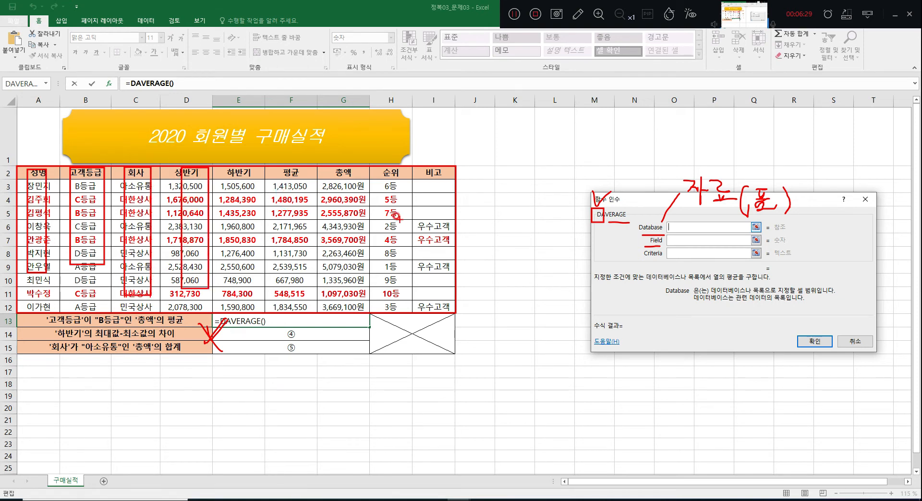
drag(608, 217, 625, 214)
mouse_move(325, 167)
mouse_down()
mouse_move(343, 180)
mouse_move(368, 167)
mouse_up()
click(673, 255)
drag(63, 184, 110, 190)
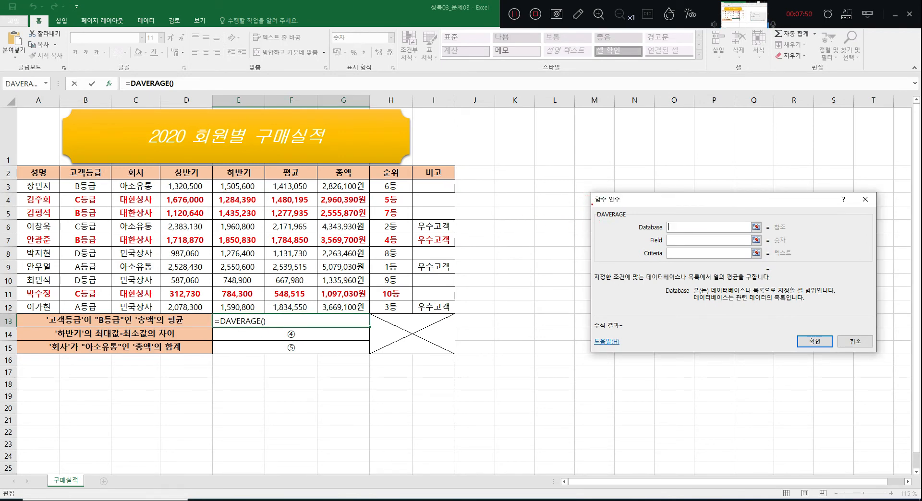
- Set the DAVERAGE function's Database argument to the table range A2:I12 and Field to the 총액 header G2
mouse_move(592, 205)
mouse_down()
mouse_move(692, 235)
mouse_move(755, 232)
mouse_up()
drag(35, 171, 432, 302)
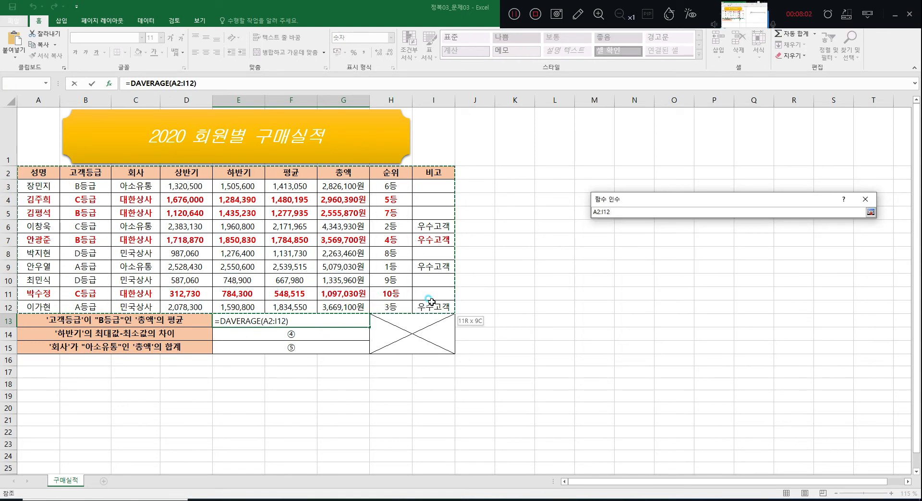
click(674, 240)
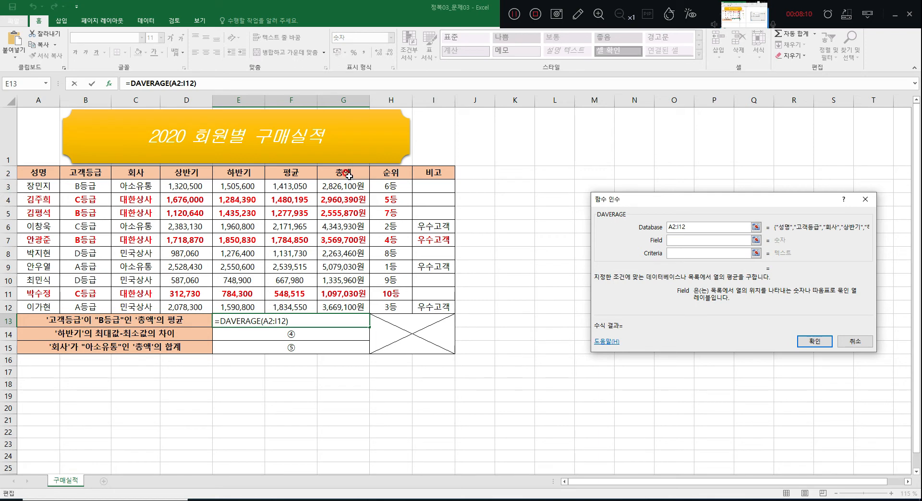
click(349, 176)
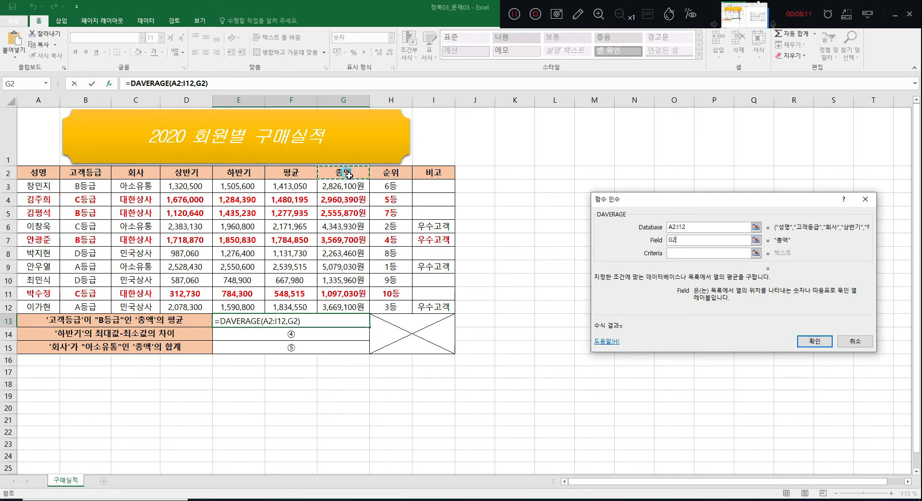
- Set the DAVERAGE function's Criteria argument to the 고객등급 cells B2:B3 and complete the function
click(687, 255)
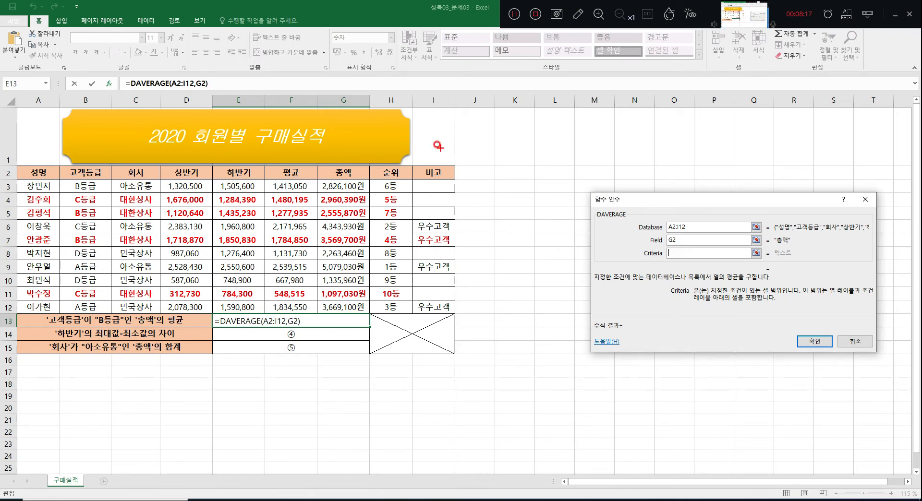
mouse_move(59, 166)
mouse_down()
mouse_move(79, 192)
mouse_move(113, 193)
mouse_up()
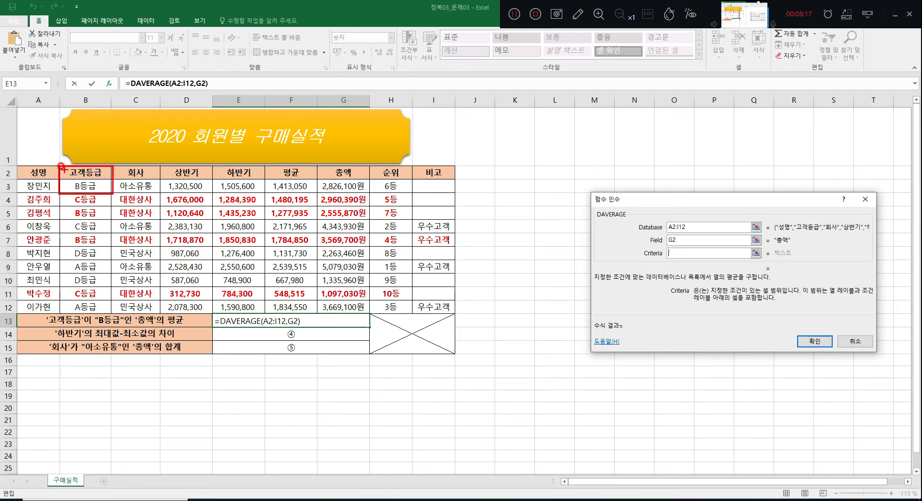
mouse_move(64, 167)
mouse_down()
mouse_move(69, 187)
mouse_move(80, 163)
mouse_up()
key(Escape)
drag(95, 172, 95, 187)
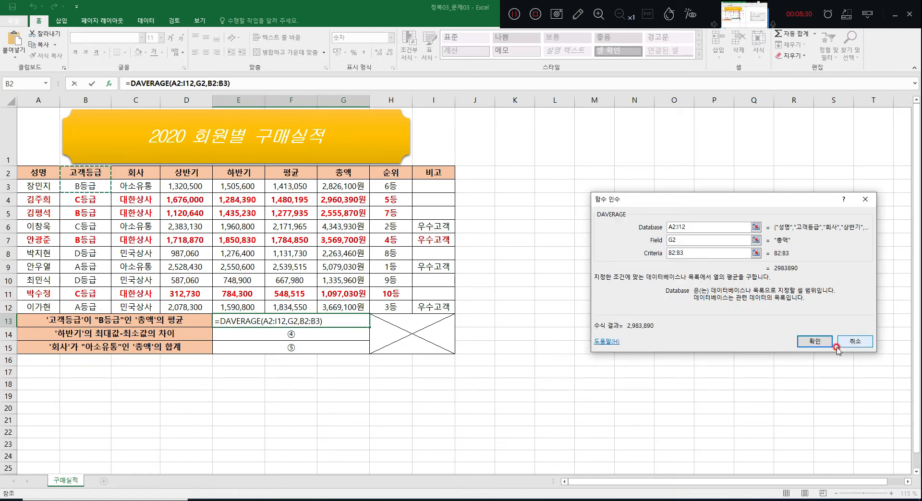
click(812, 341)
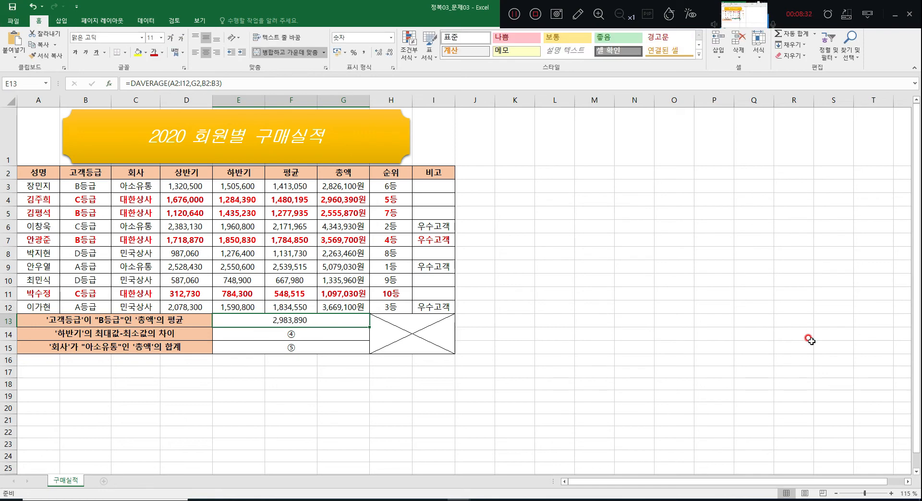
- Search for the MAX function and insert it in cell E14 with the 하반기 range E3:E12
click(252, 337)
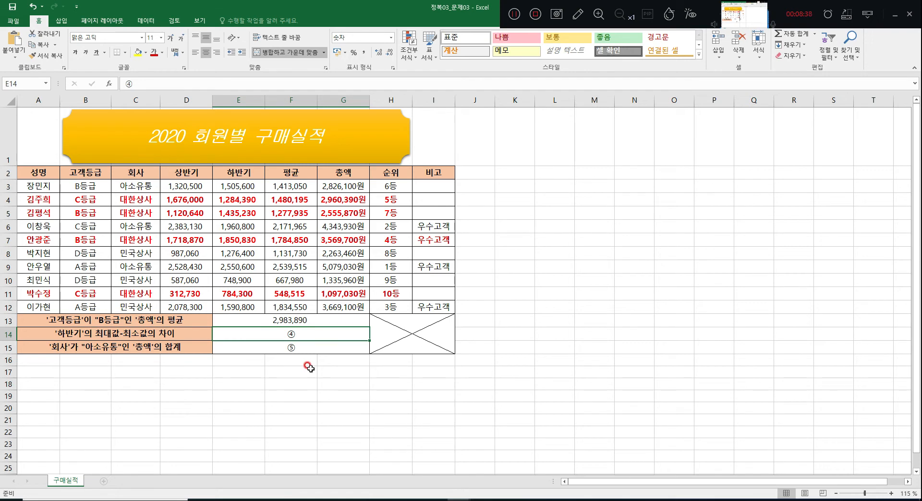
click(110, 85)
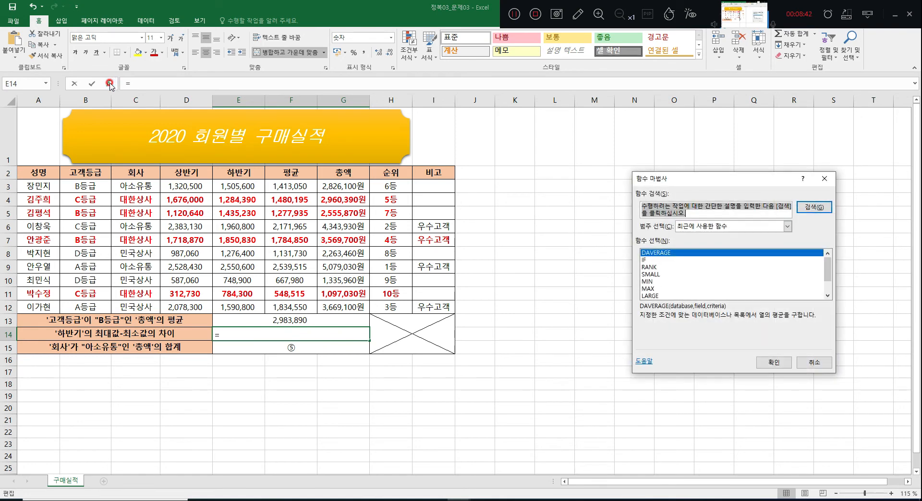
click(665, 209)
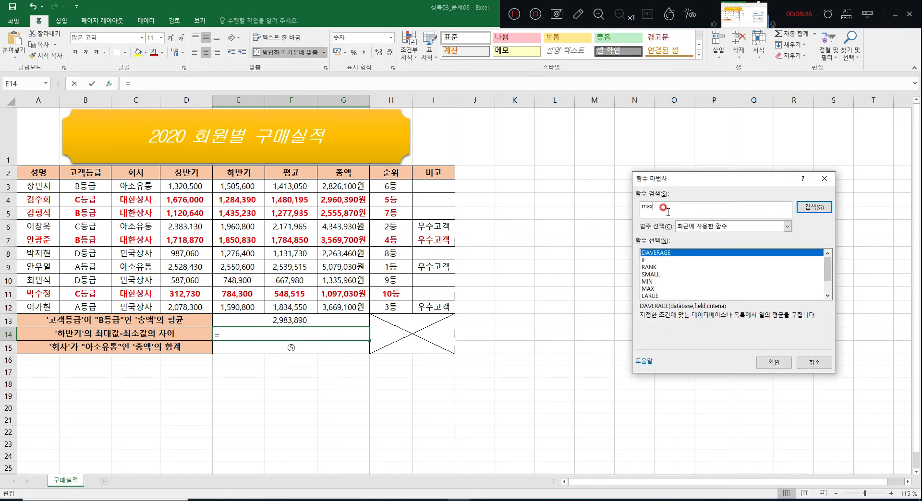
click(820, 208)
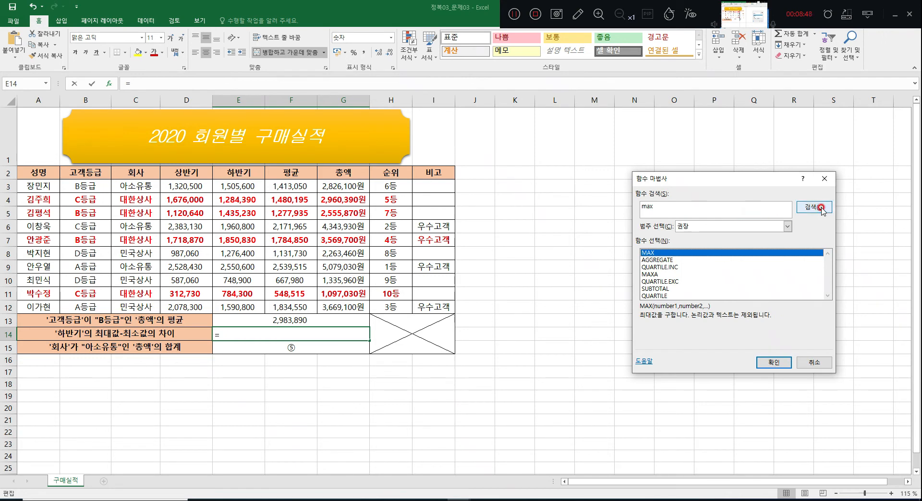
click(773, 363)
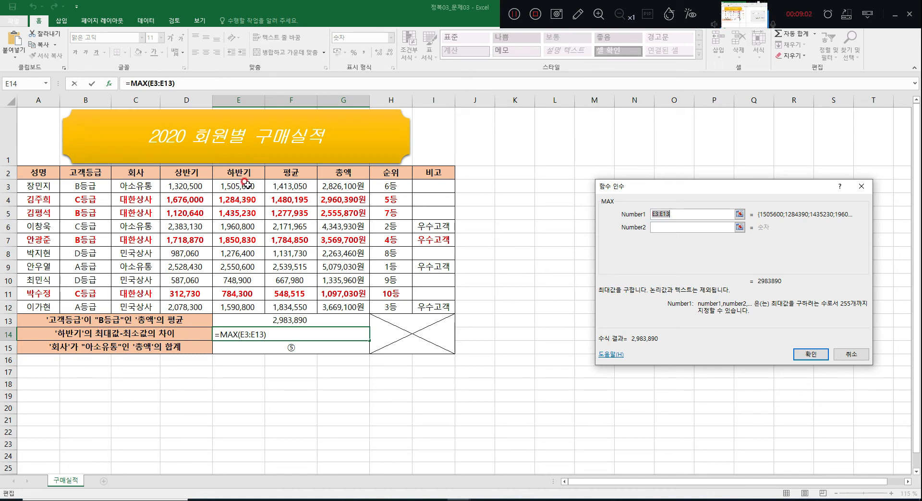
drag(245, 183, 234, 303)
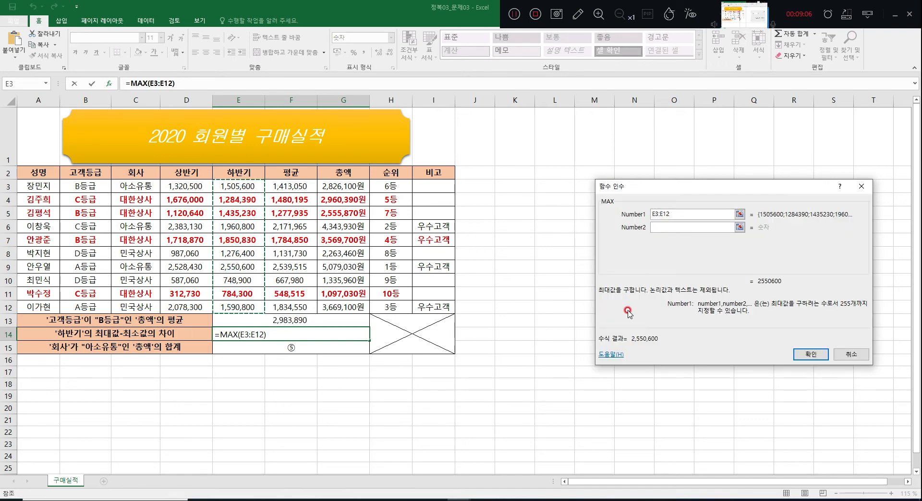
click(800, 354)
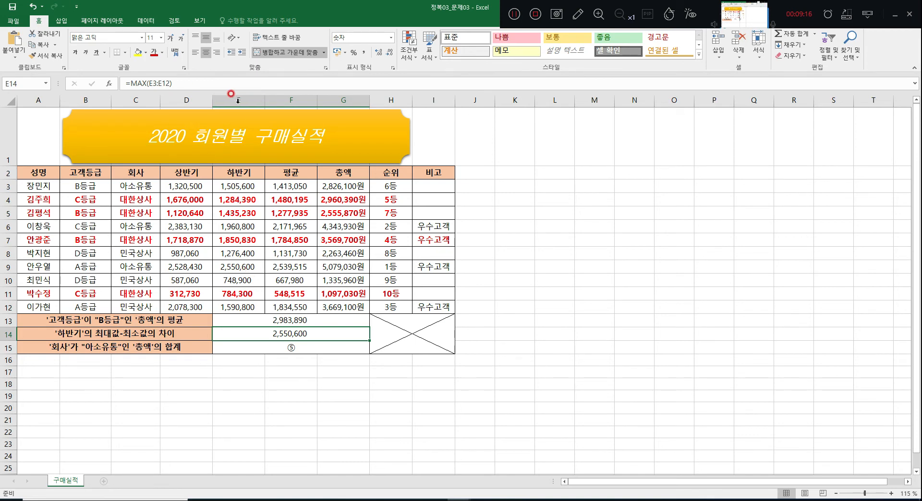
- Extend the E14 formula by subtracting a MIN function over the same 하반기 range E3:E12
click(188, 83)
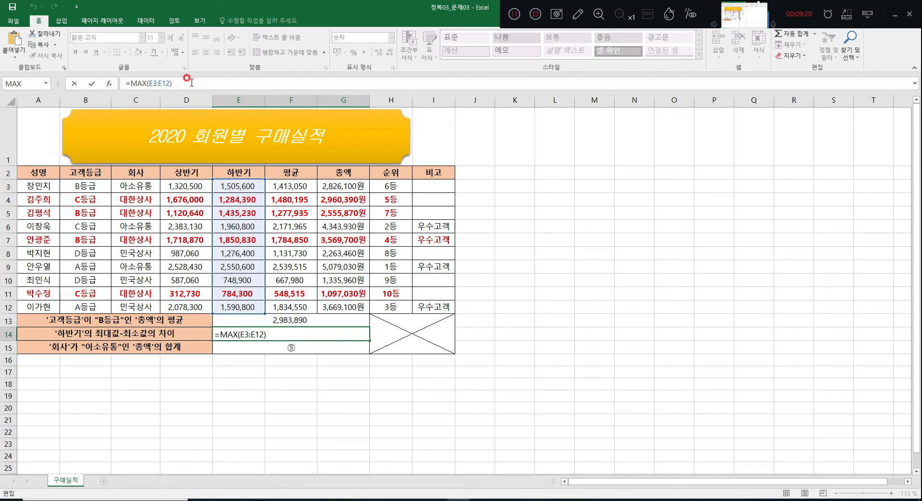
click(173, 83)
text(-)
click(110, 84)
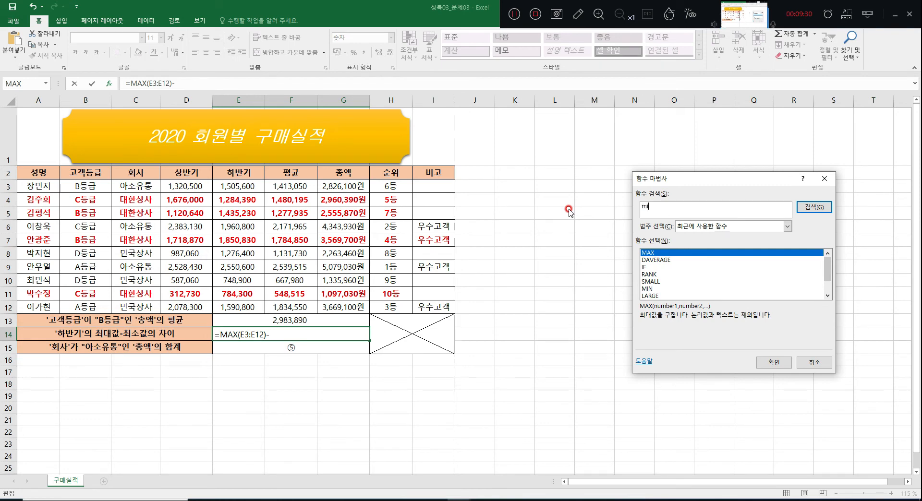
text(min)
key(Return)
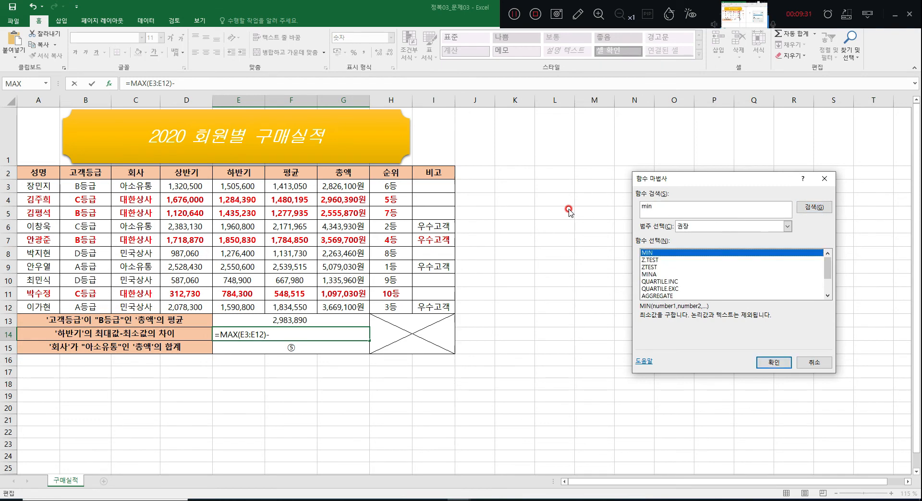
click(776, 362)
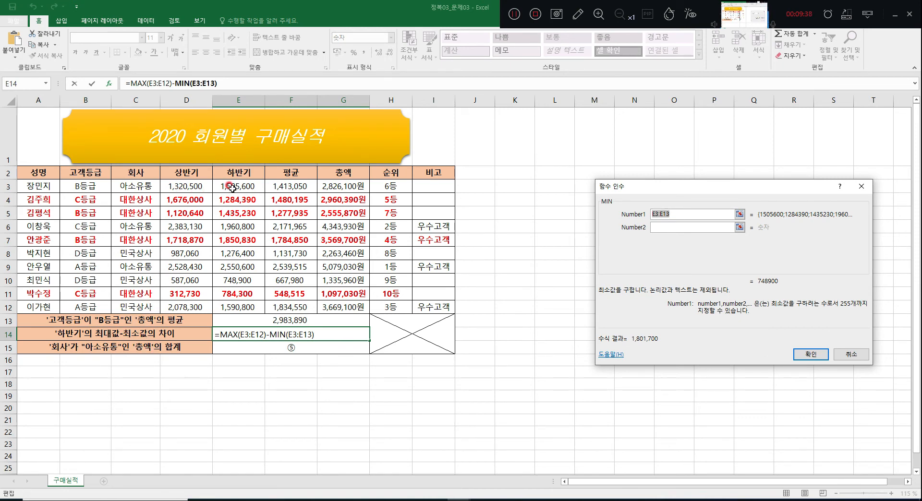
drag(231, 186, 229, 306)
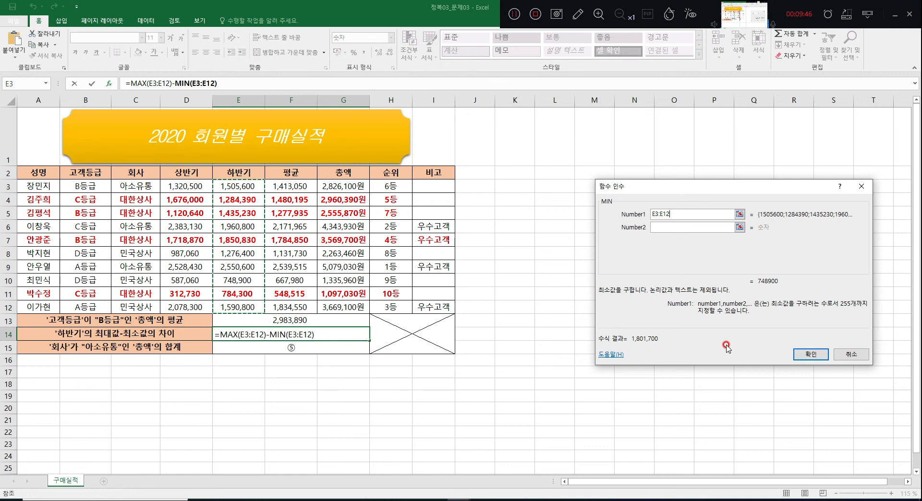
click(810, 355)
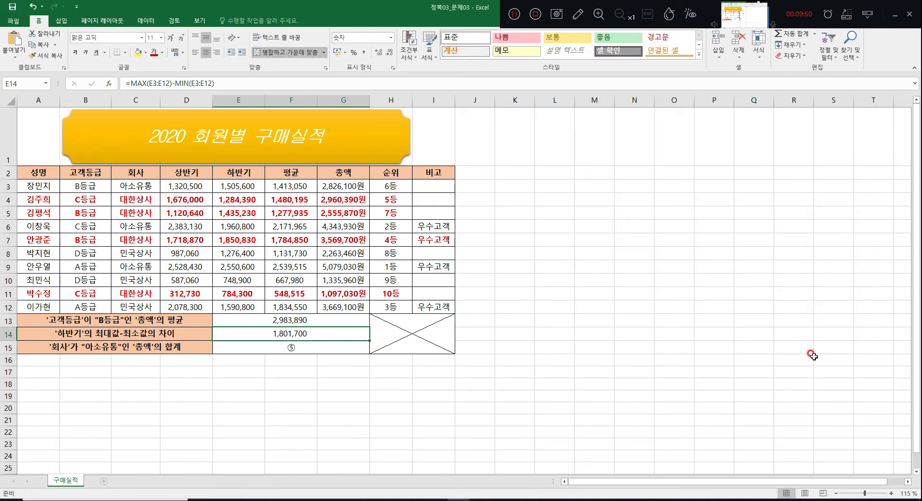
click(292, 347)
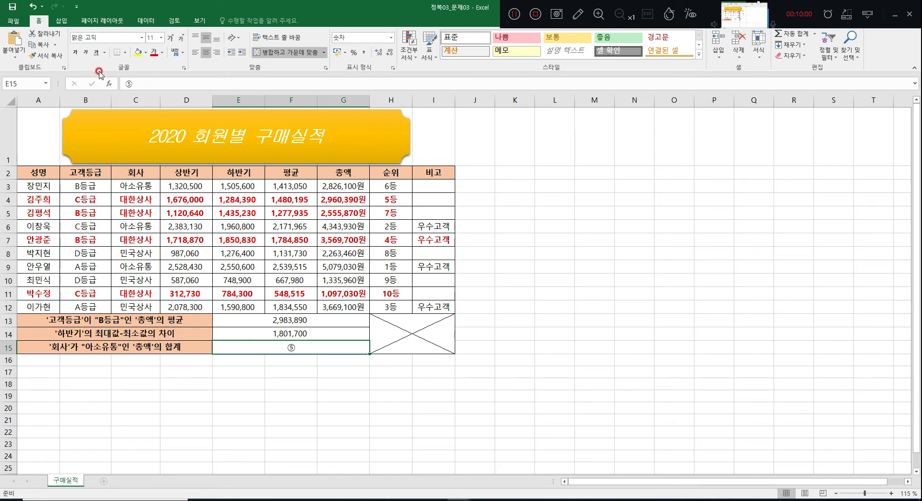
click(110, 83)
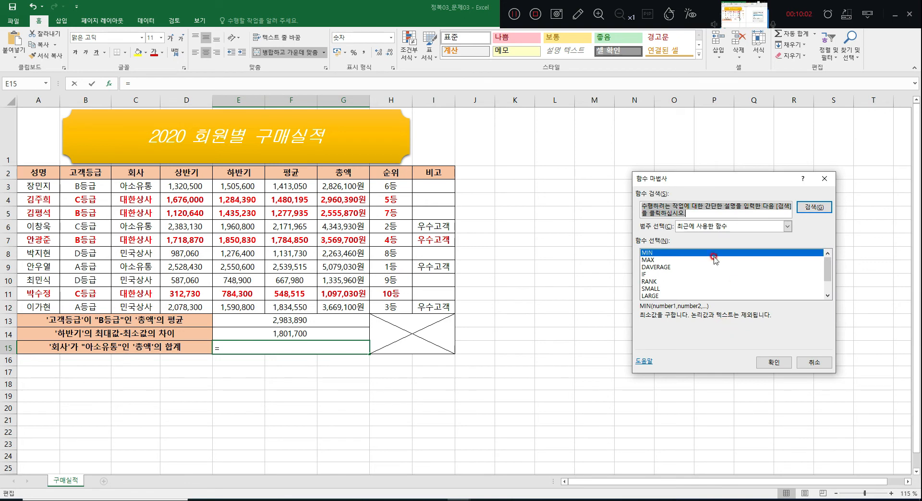
click(609, 184)
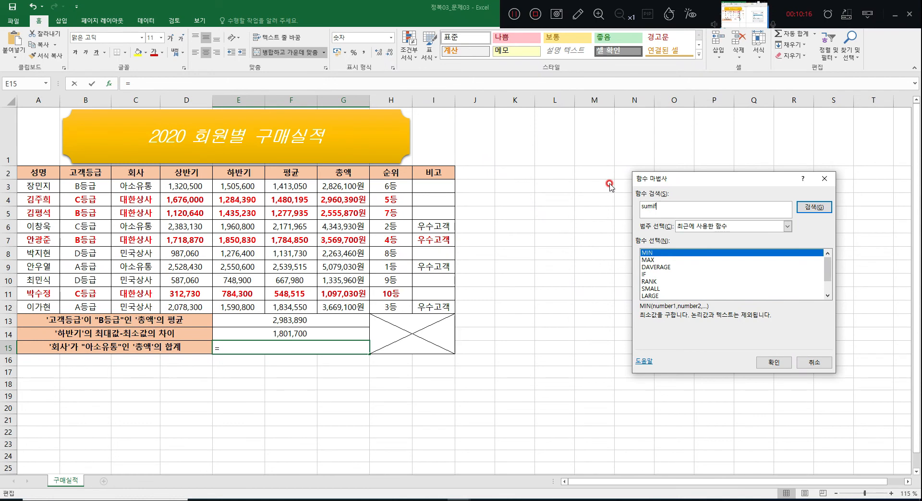
click(773, 363)
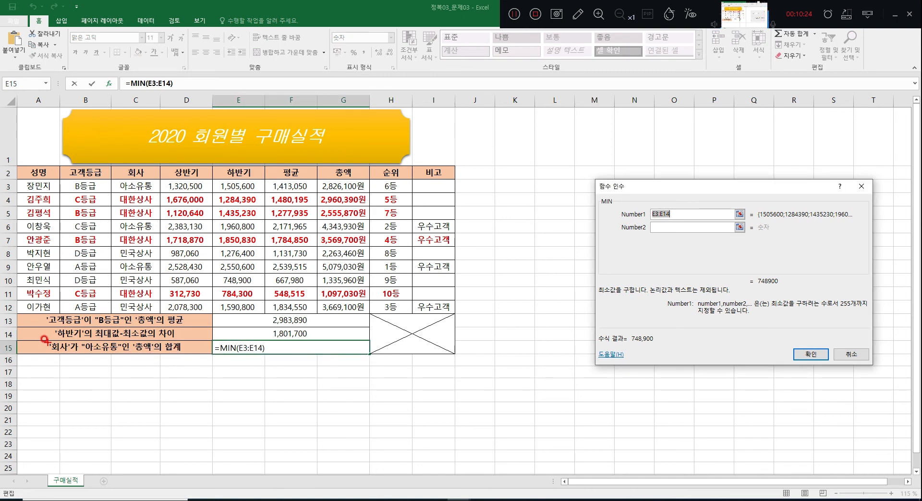
mouse_move(48, 343)
mouse_down()
mouse_move(58, 354)
mouse_move(198, 357)
mouse_up()
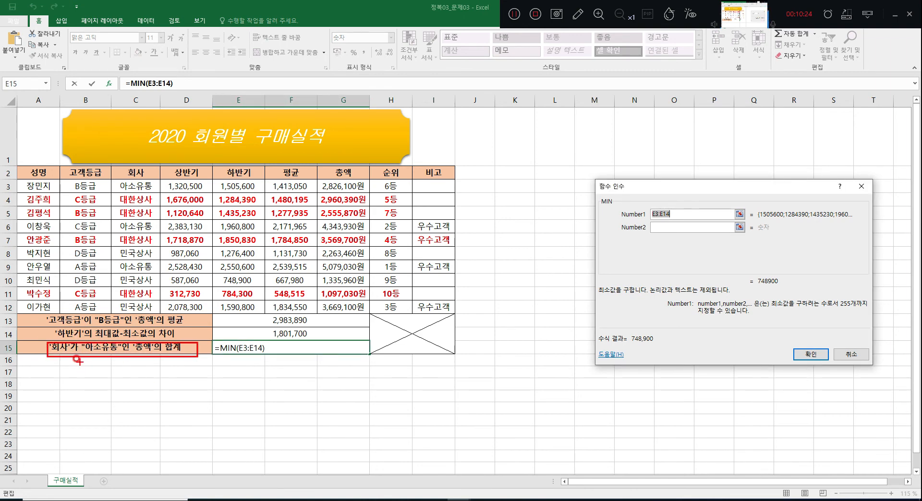
drag(57, 360, 56, 365)
drag(135, 358, 140, 365)
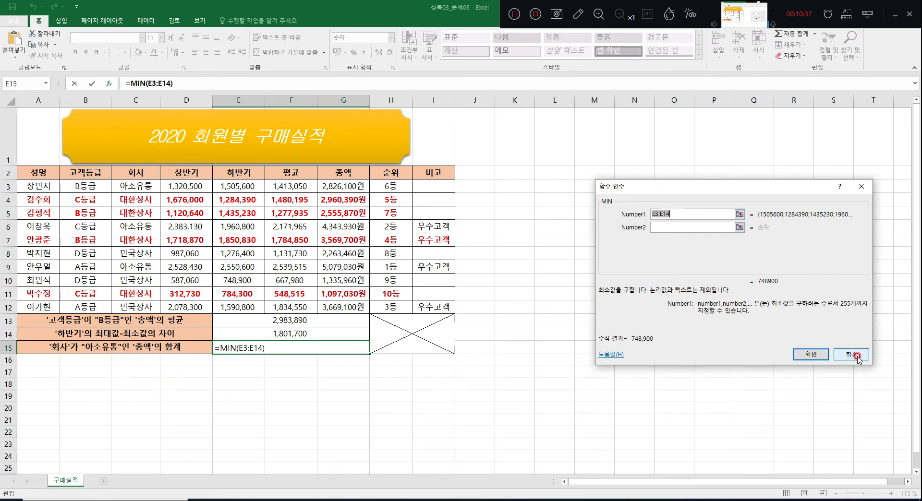
click(862, 356)
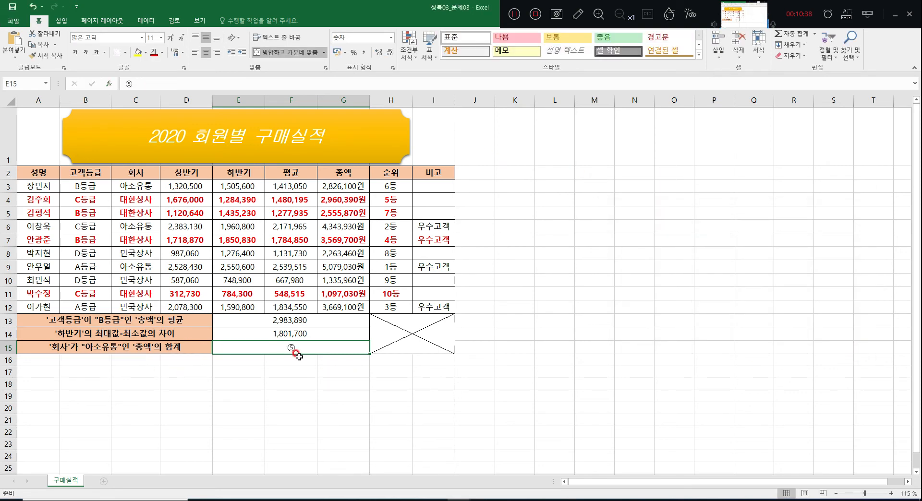
- Search for the SUMIF function and insert it in cell E15 for the "아소유통" 총액 sum
click(110, 84)
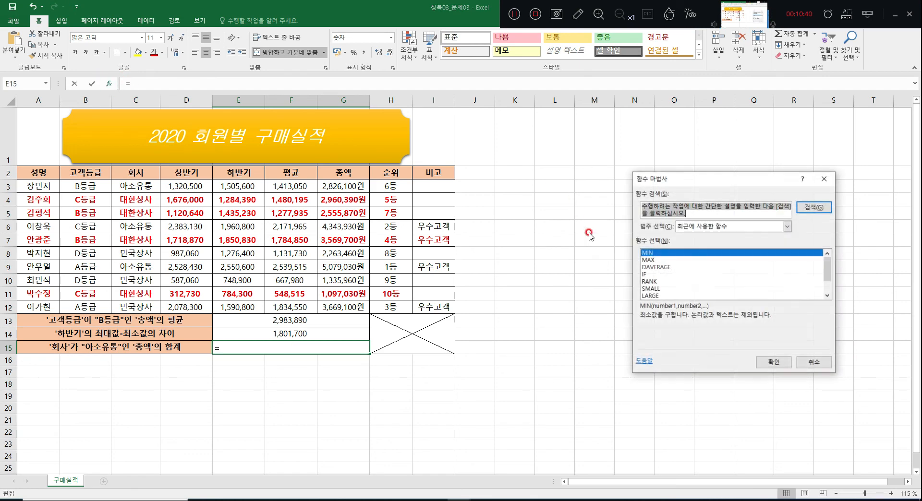
text(sumif)
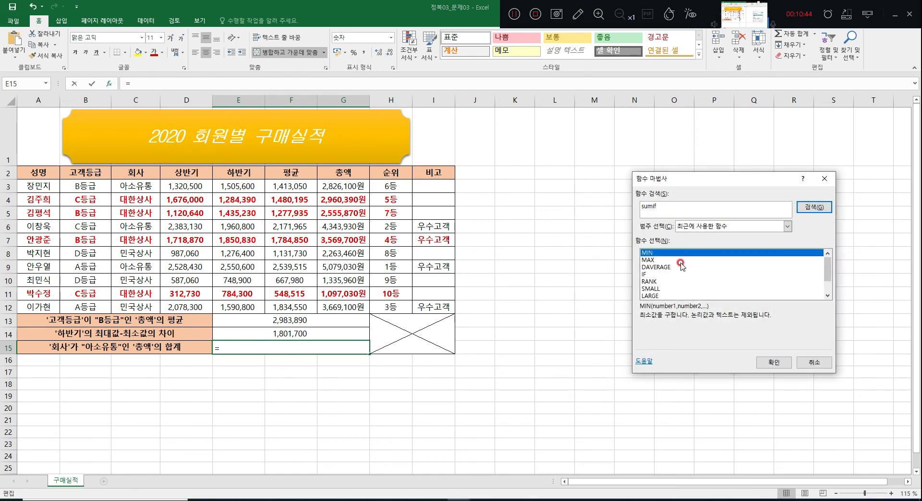
key(Return)
click(774, 363)
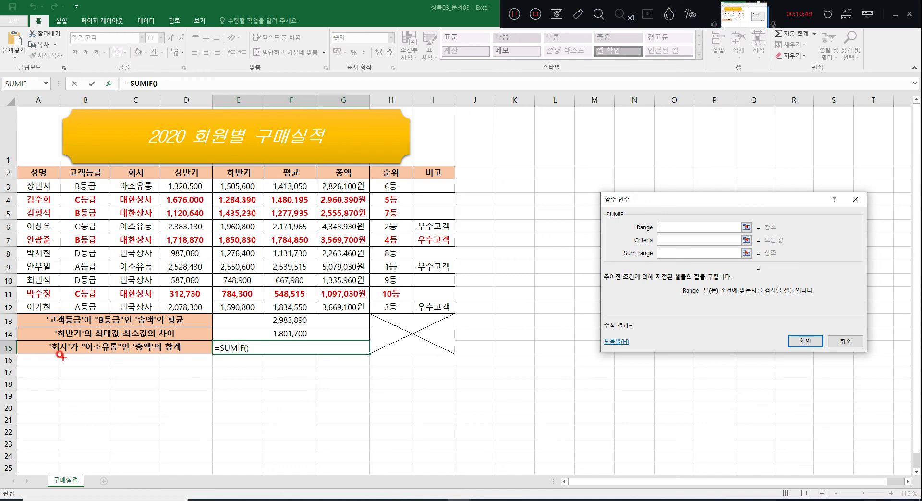
drag(53, 354, 156, 354)
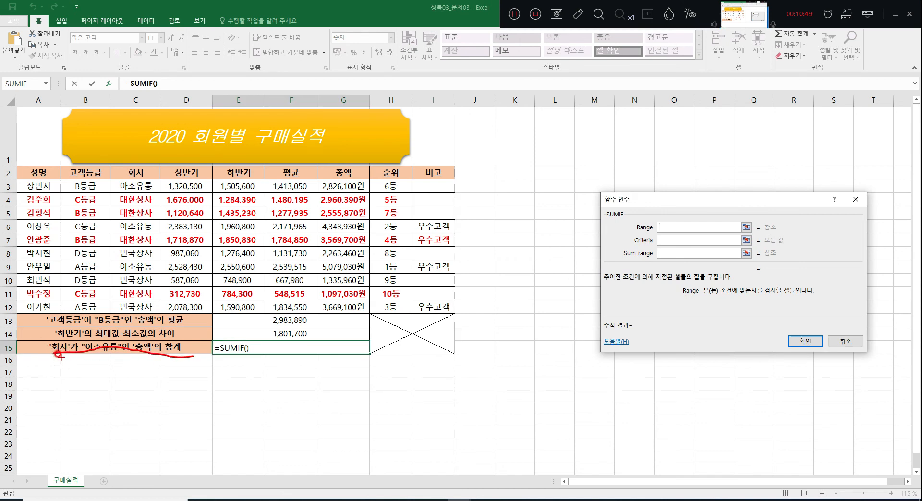
drag(61, 359, 61, 370)
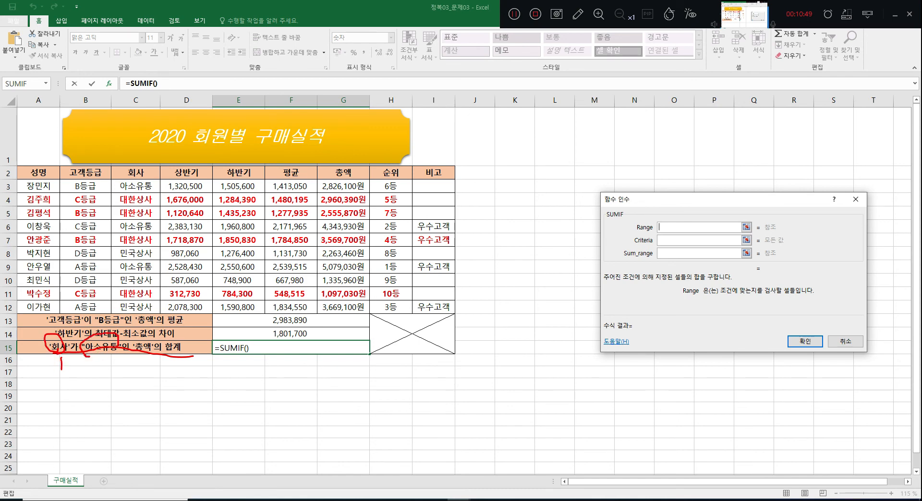
drag(84, 348, 98, 351)
drag(635, 219, 632, 234)
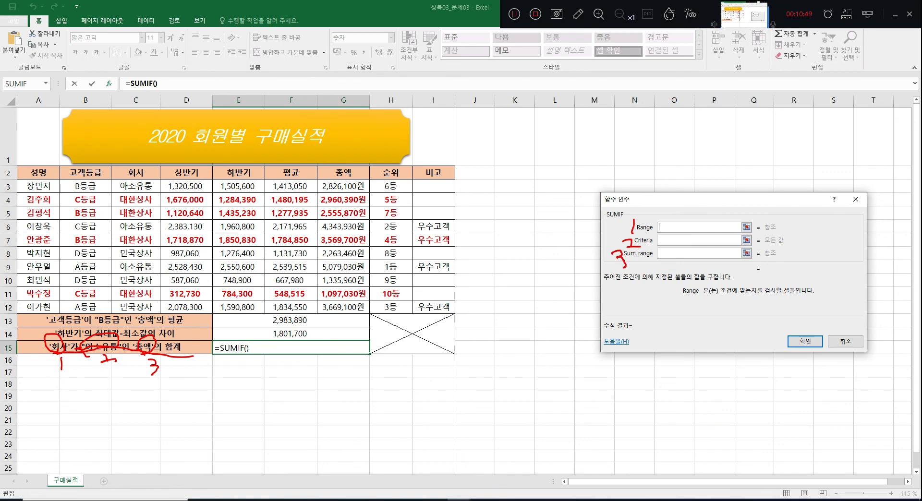
drag(623, 265, 616, 270)
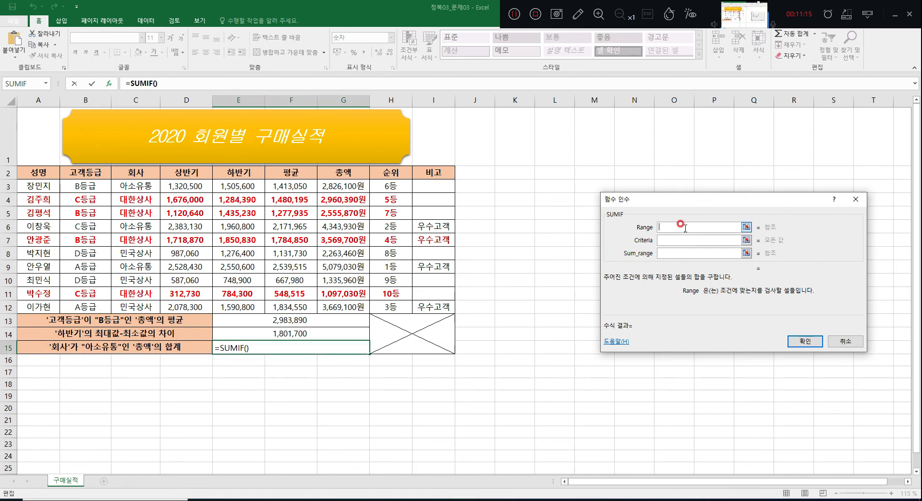
- Set the SUMIF function's Range argument to the 회사 cells C3:C12 and Criteria to "아소유통"
click(671, 227)
drag(131, 183, 127, 307)
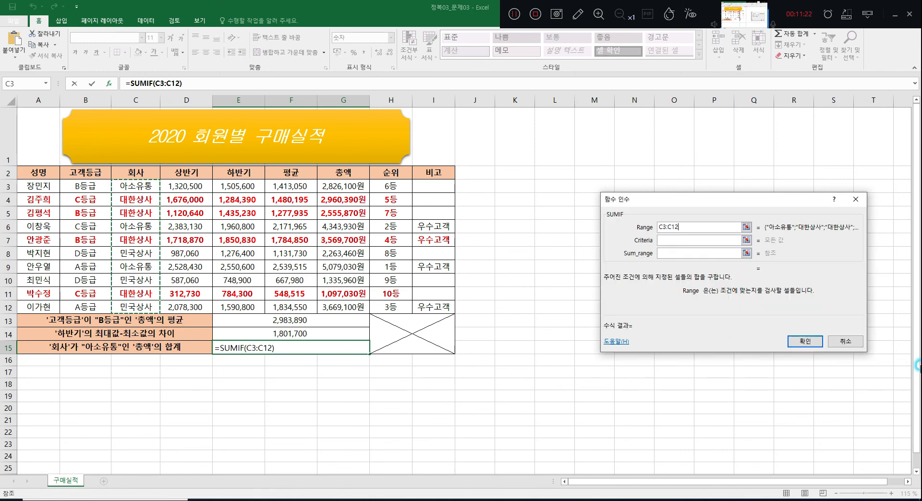
click(678, 244)
click(674, 237)
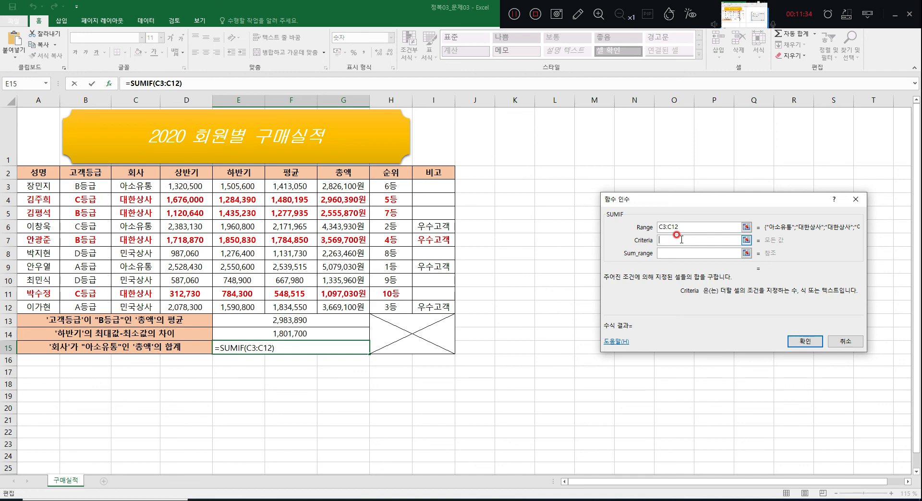
text("dkthdbxh)
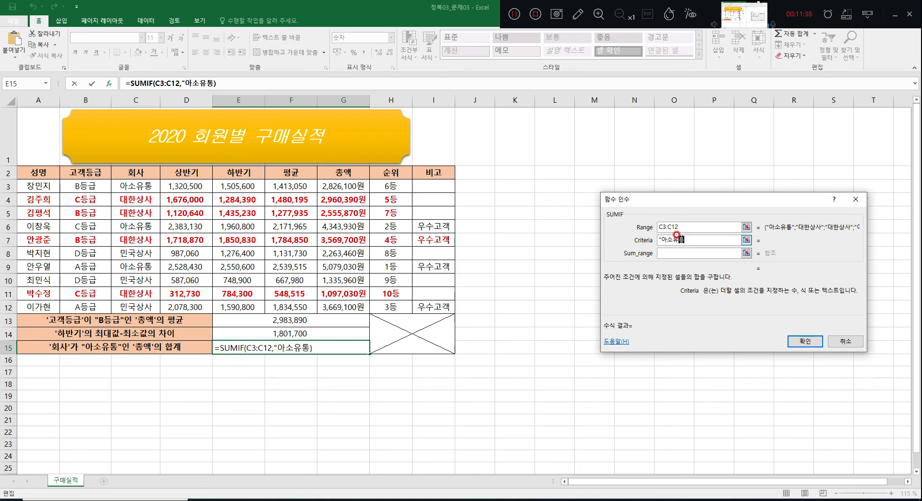
text(d")
- Set the SUMIF function's Sum_range argument to the 총액 cells G3:G12 and complete the function
click(673, 255)
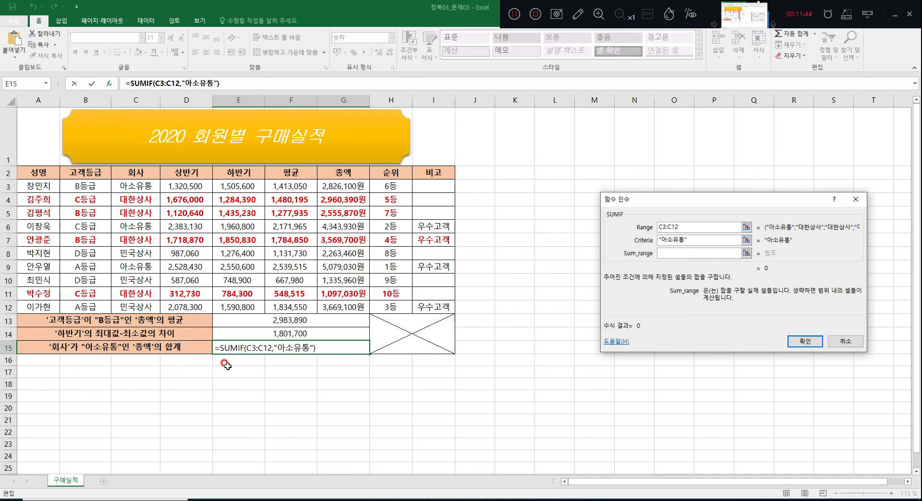
mouse_move(137, 355)
mouse_down()
mouse_move(153, 359)
mouse_move(156, 339)
mouse_up()
key(Escape)
click(676, 252)
drag(354, 188, 369, 301)
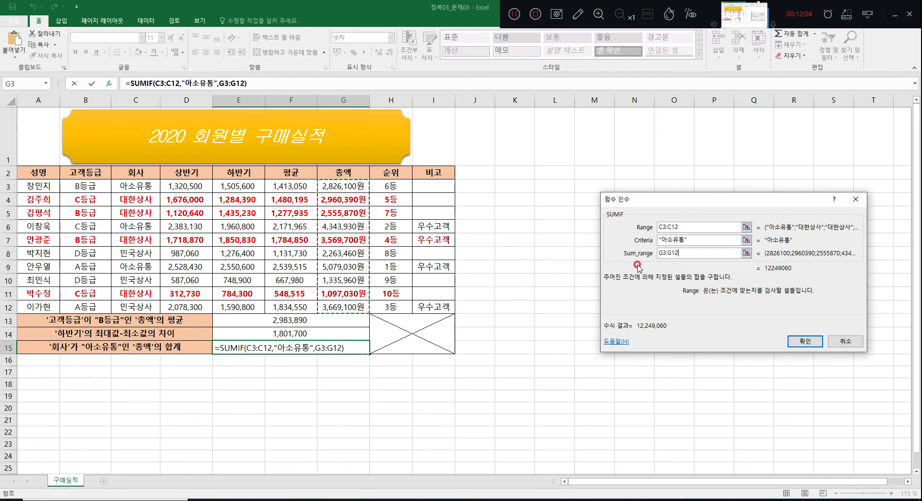
click(805, 341)
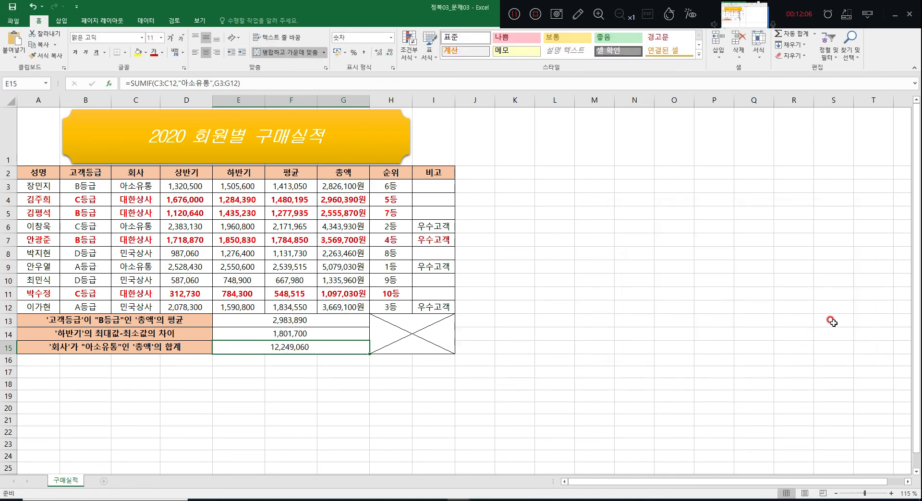